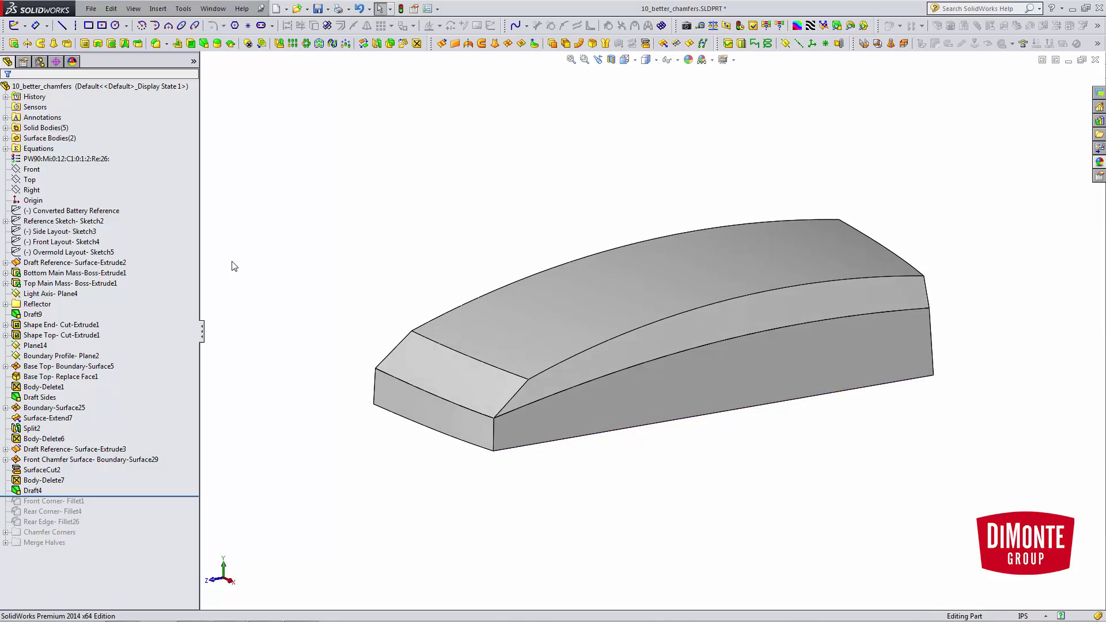
Roll the model history forward to include the Front Corner fillet
click(518, 445)
click(262, 461)
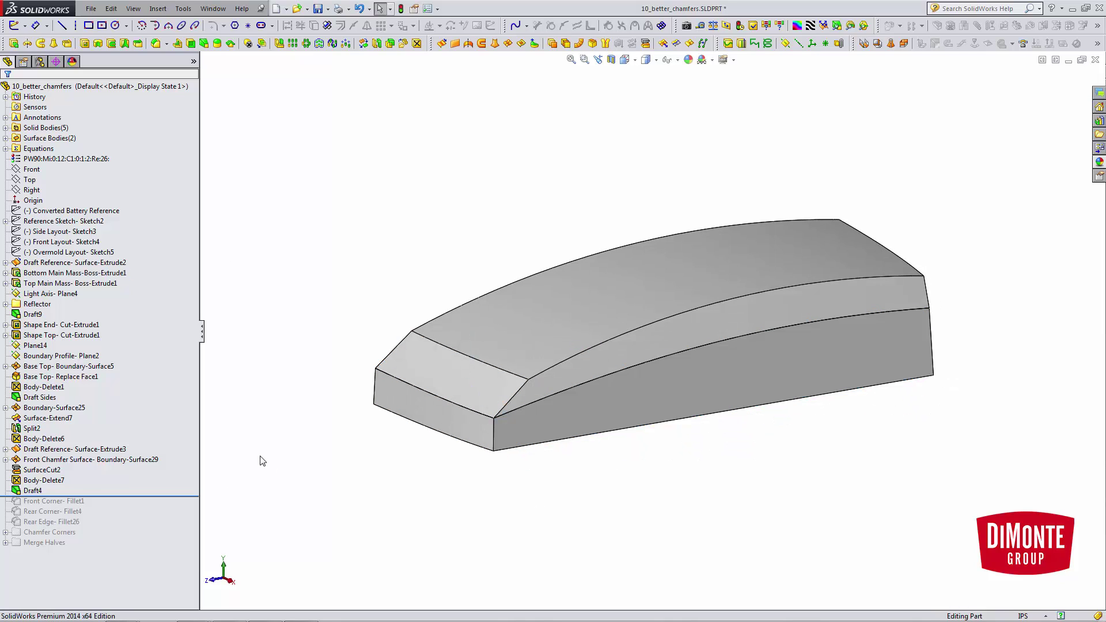
drag(102, 496, 95, 507)
Examine the Front Corner fillet's two face sets and profile options, and close its definition without changes
click(80, 501)
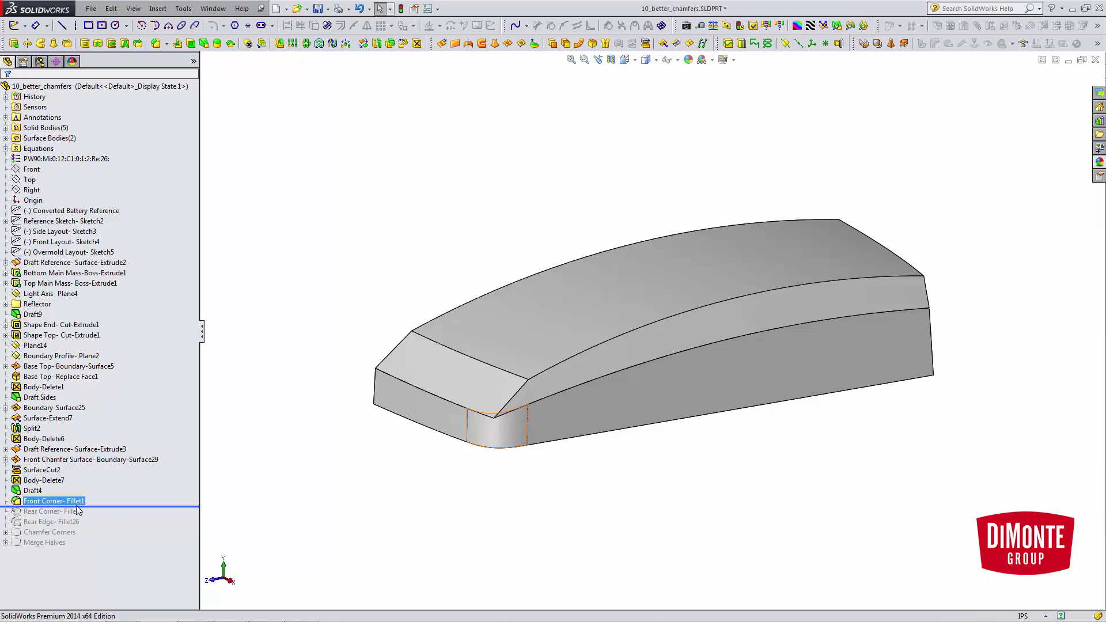
click(84, 473)
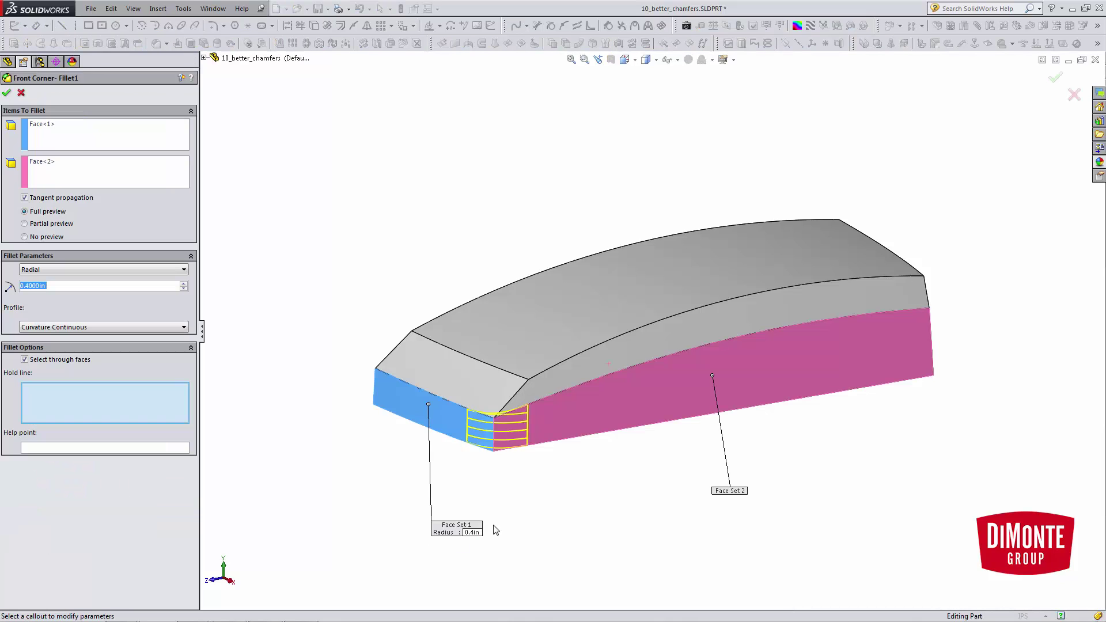
scroll(551, 446, down, 3)
click(95, 142)
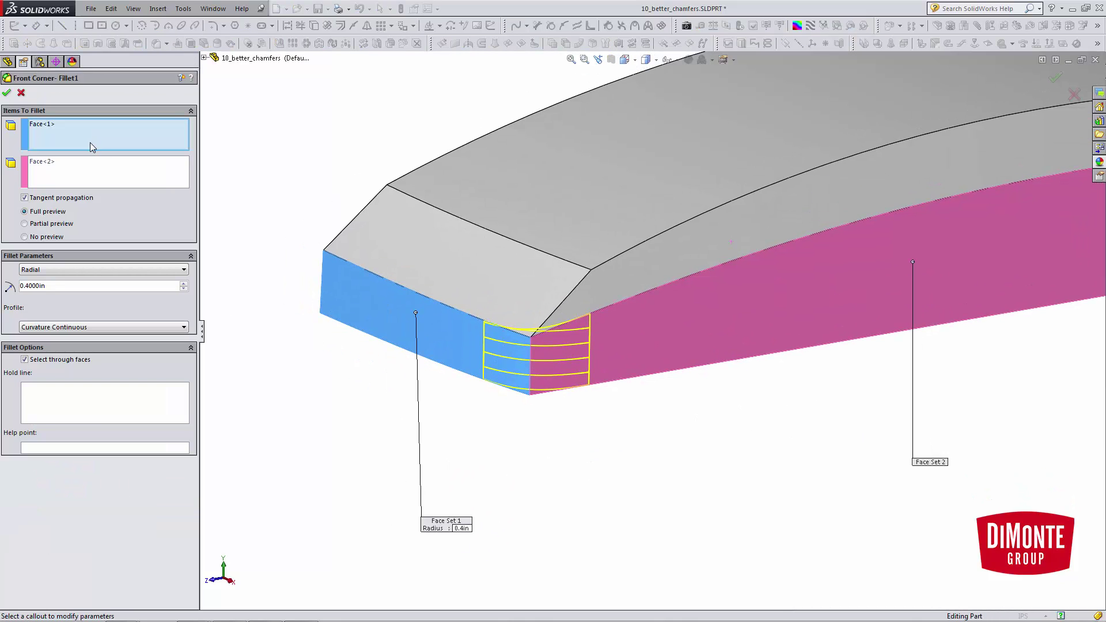
click(68, 173)
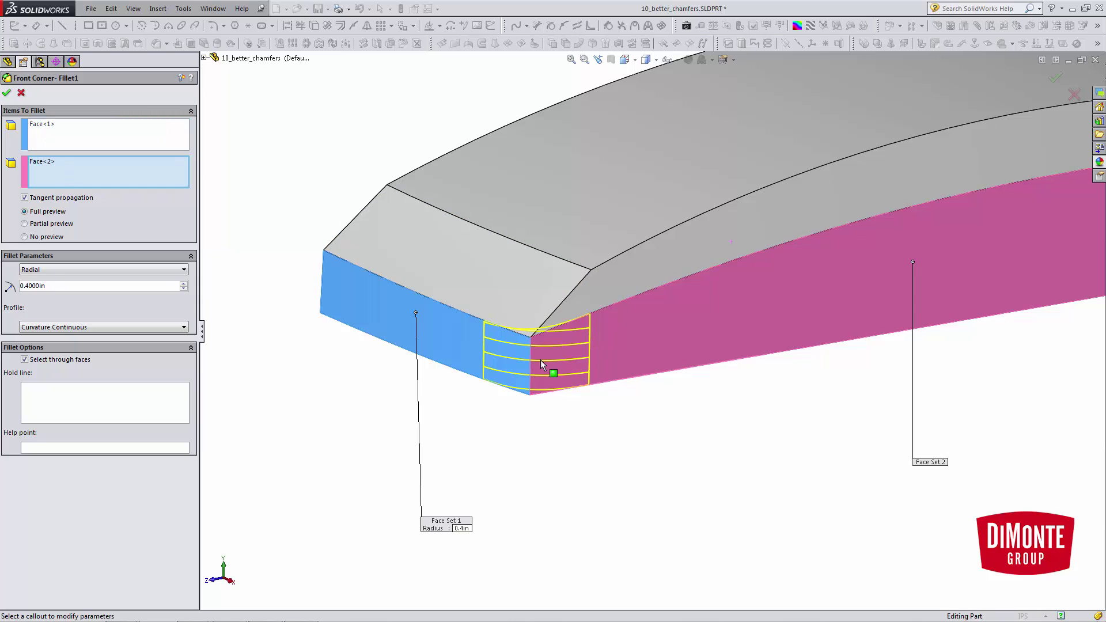
click(63, 327)
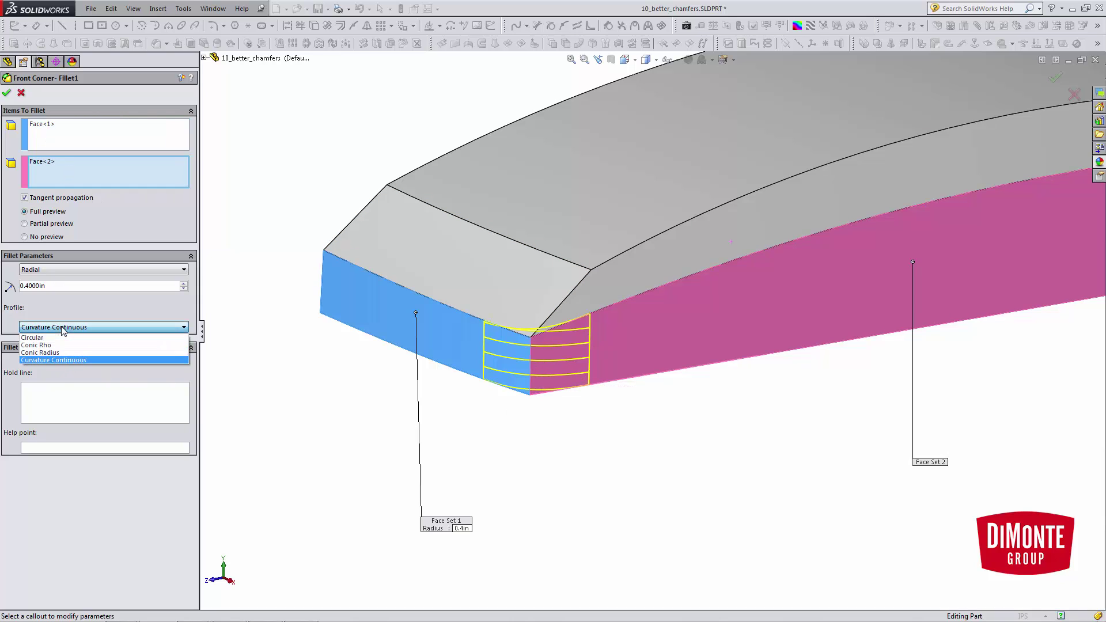
click(63, 360)
click(22, 93)
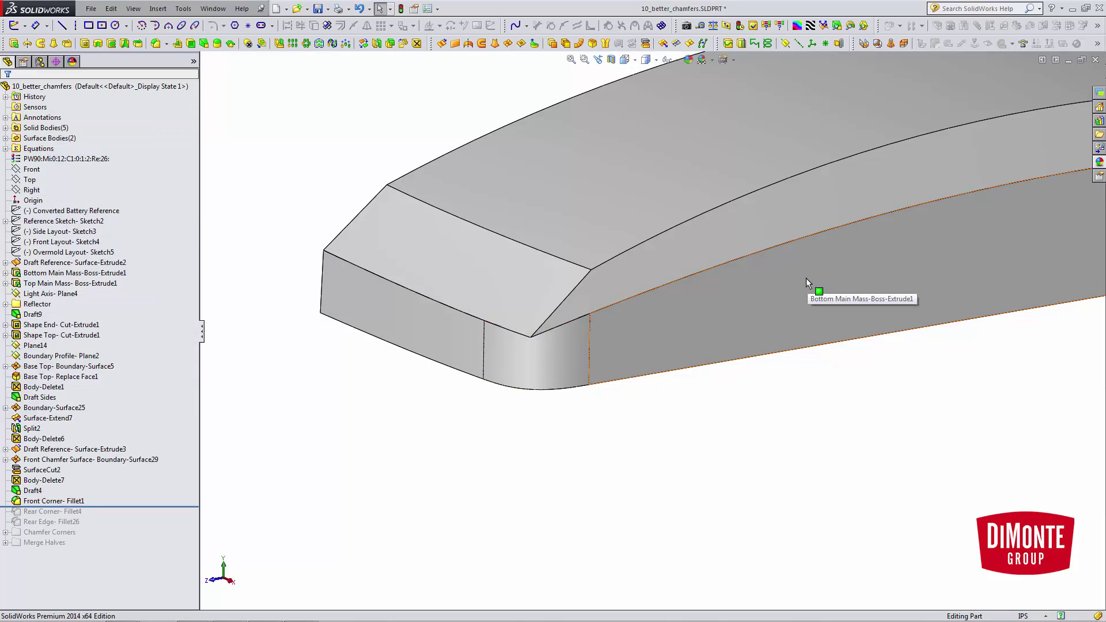
Turn on the curvature display and examine the color transitions across the front corner fillet
click(797, 26)
scroll(582, 378, down, 5)
middle_drag(579, 348, 588, 352)
scroll(604, 362, down, 3)
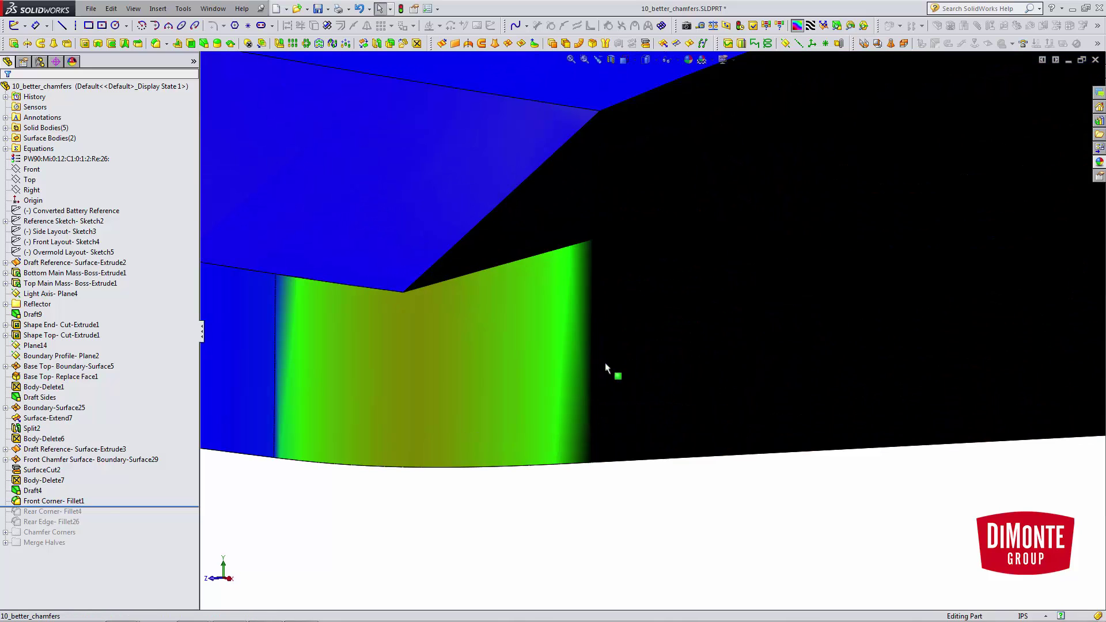
scroll(551, 353, up, 1)
Set the Front Corner fillet's profile to Circular for comparison in the curvature display
click(499, 349)
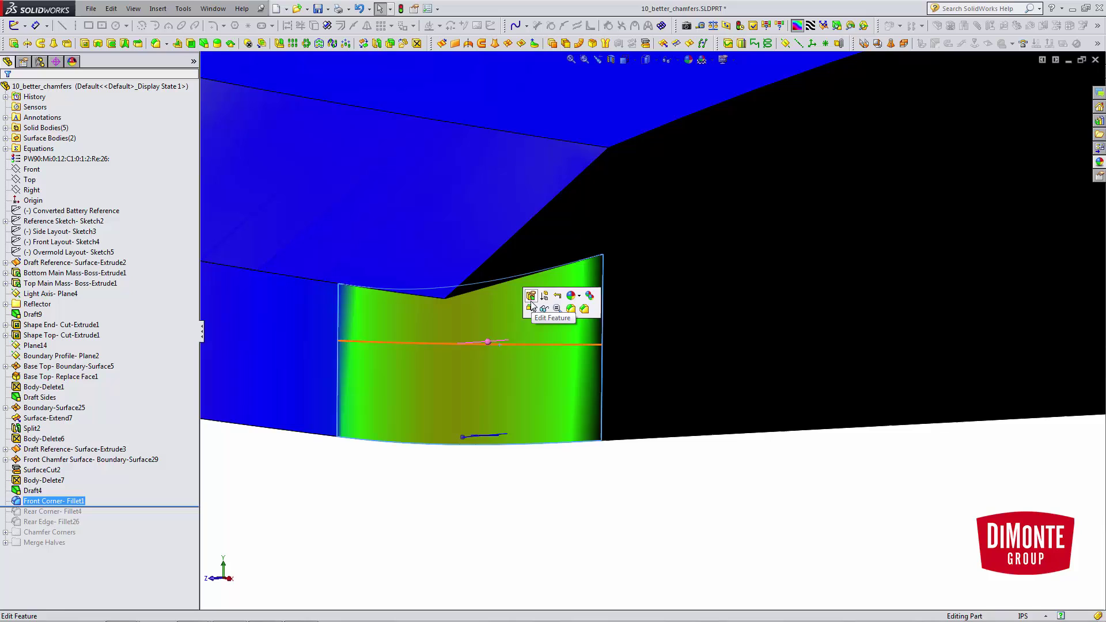
click(530, 298)
click(54, 326)
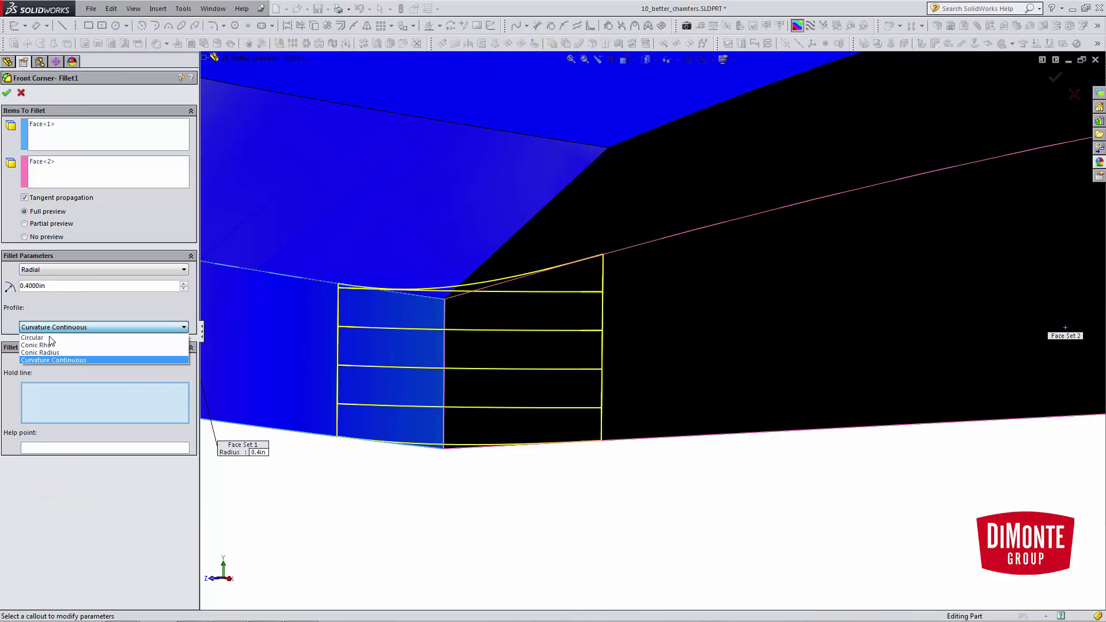
click(51, 335)
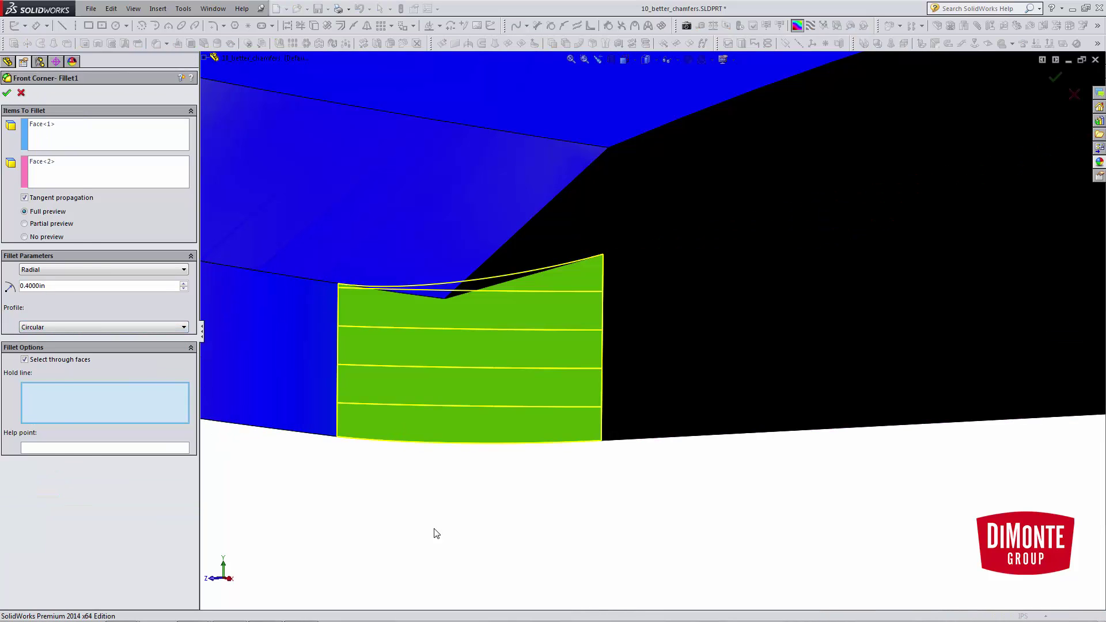
key(Return)
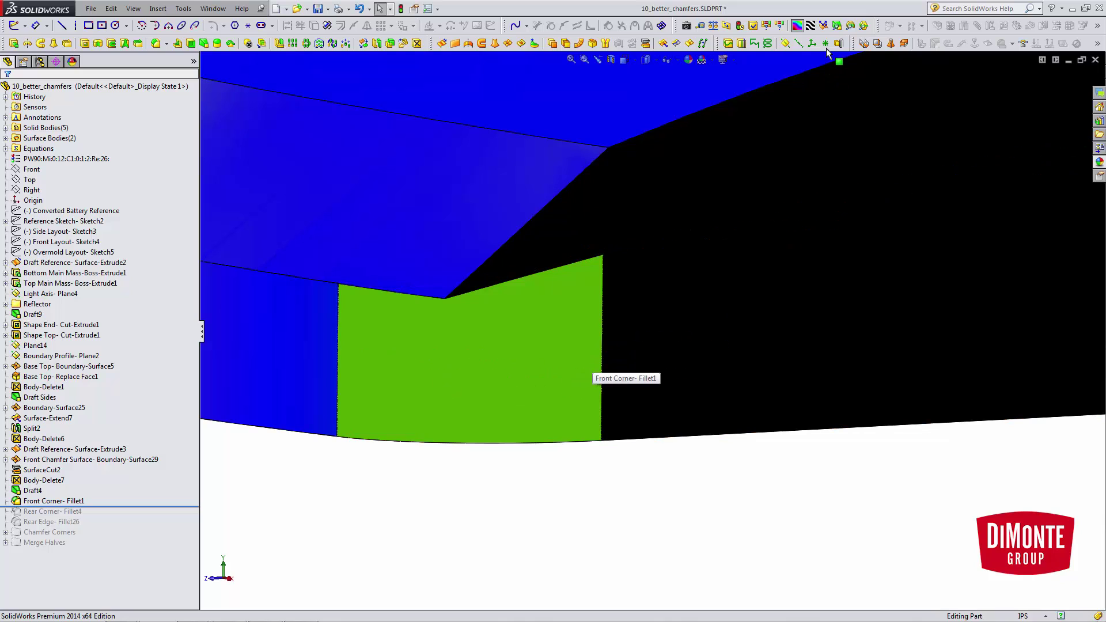
Set the Front Corner fillet's profile back to Curvature Continuous
click(68, 502)
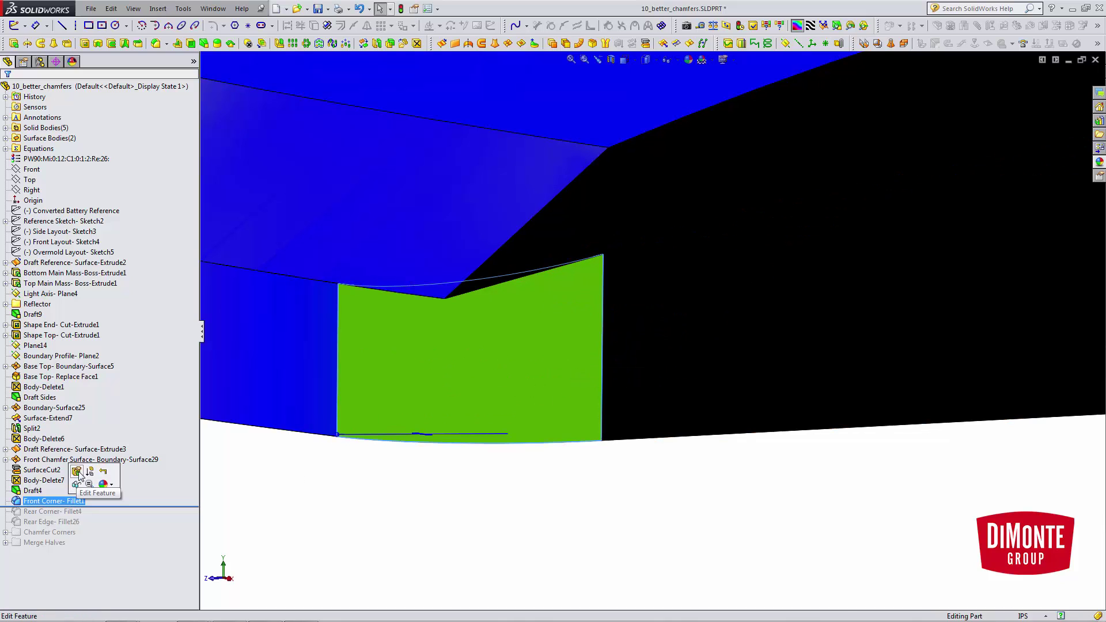
click(79, 475)
click(33, 327)
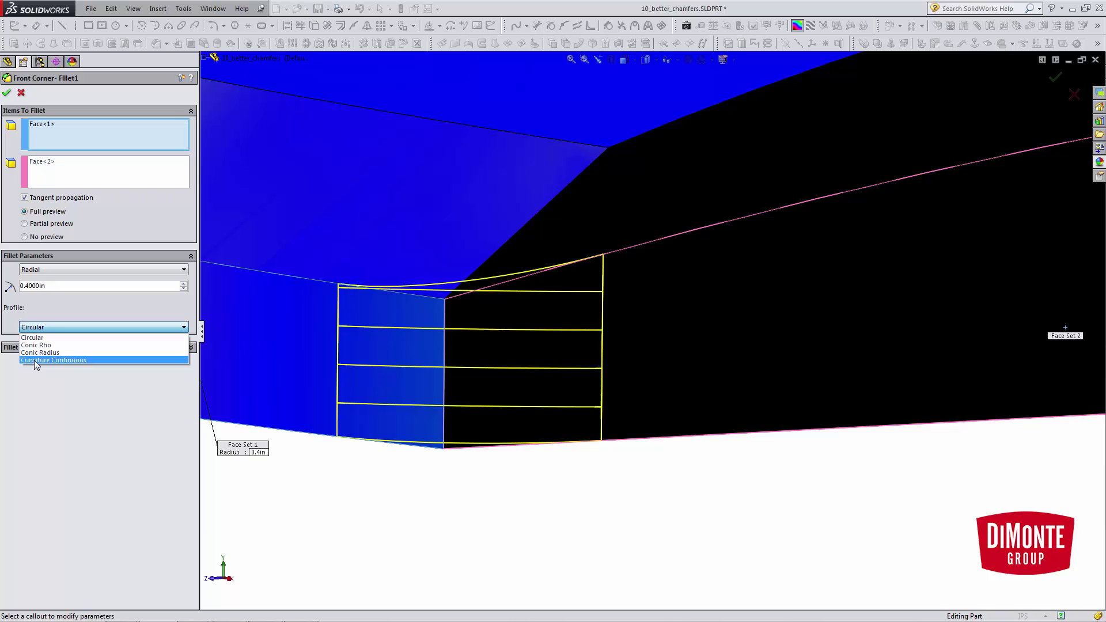
click(35, 364)
click(7, 93)
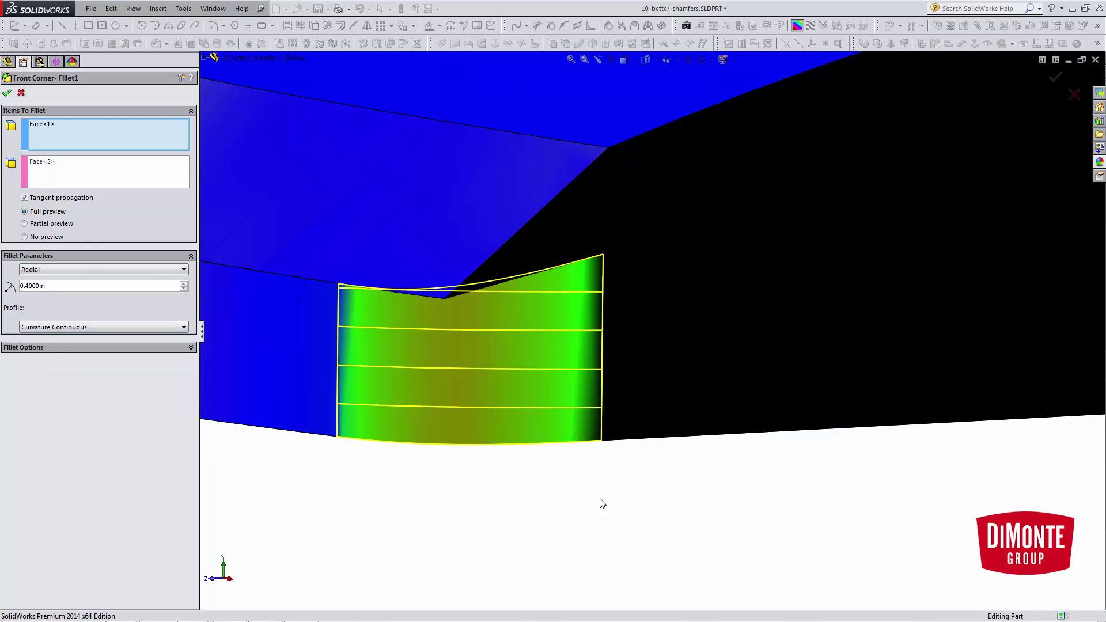
Turn off the curvature display on the model
scroll(885, 224, up, 2)
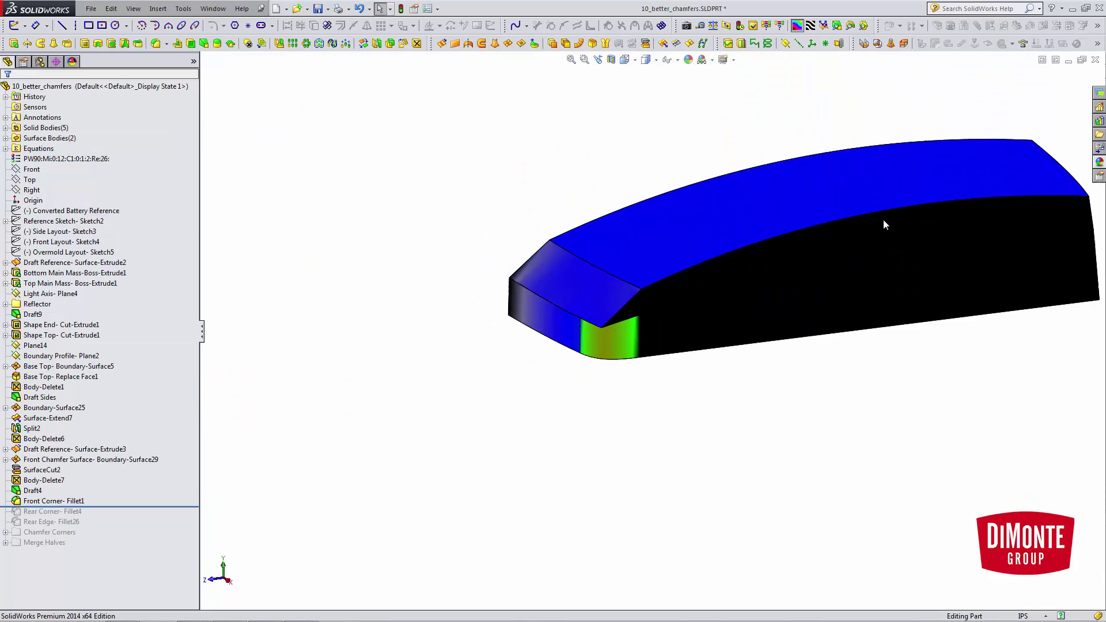
click(797, 27)
ctrl+middle_drag(864, 412, 725, 415)
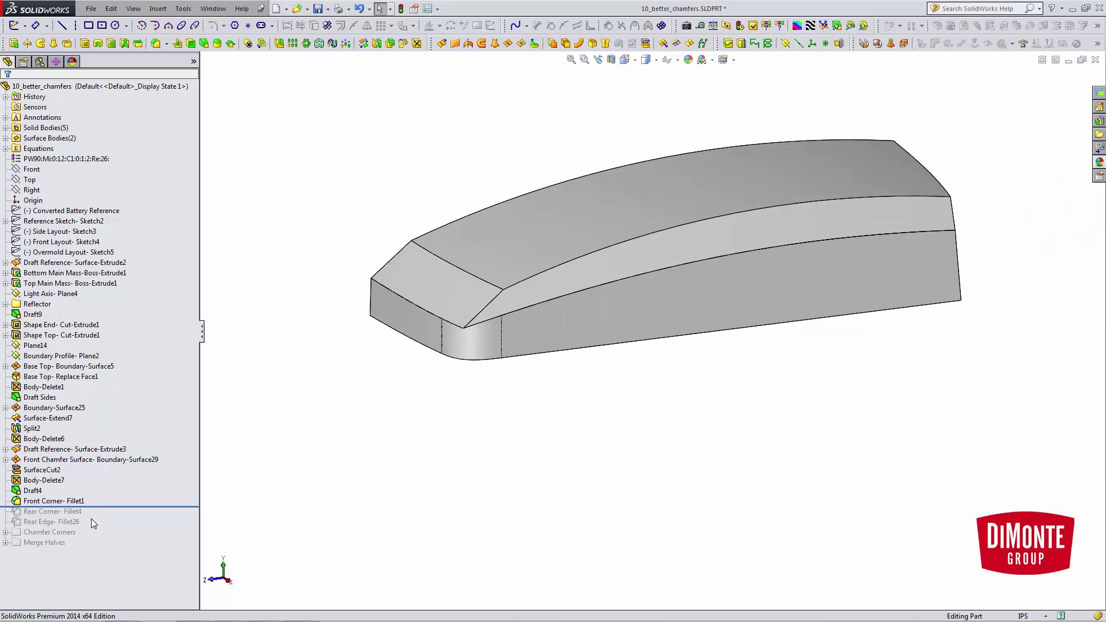
Roll the model history forward to include the Rear Corner fillet and examine the rounded rear corner
drag(96, 507, 95, 517)
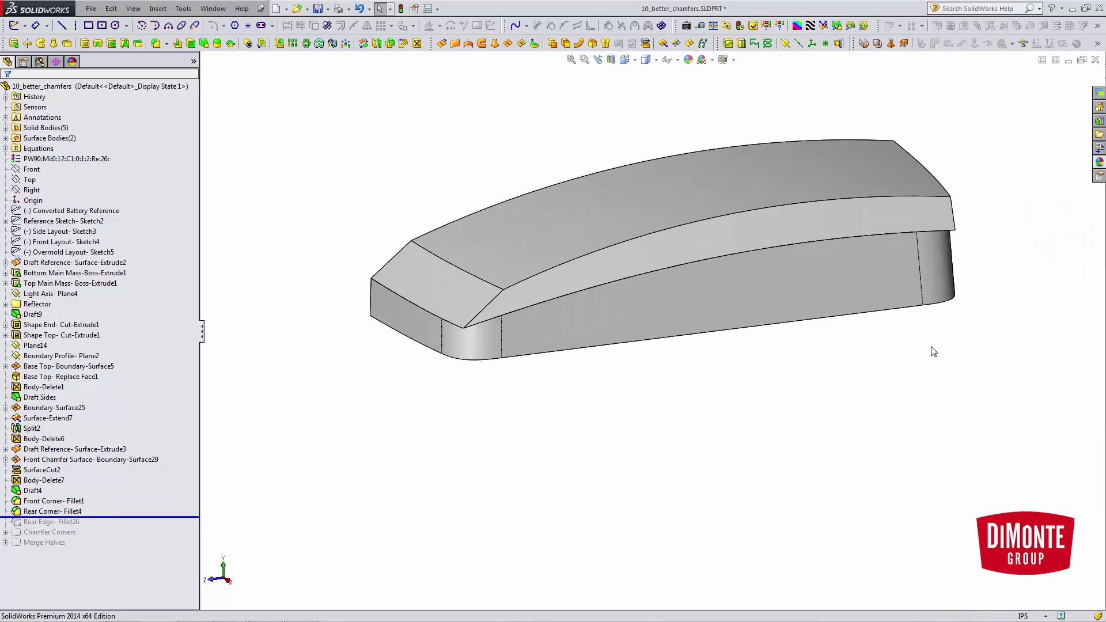
middle_drag(933, 351, 803, 281)
scroll(971, 273, down, 2)
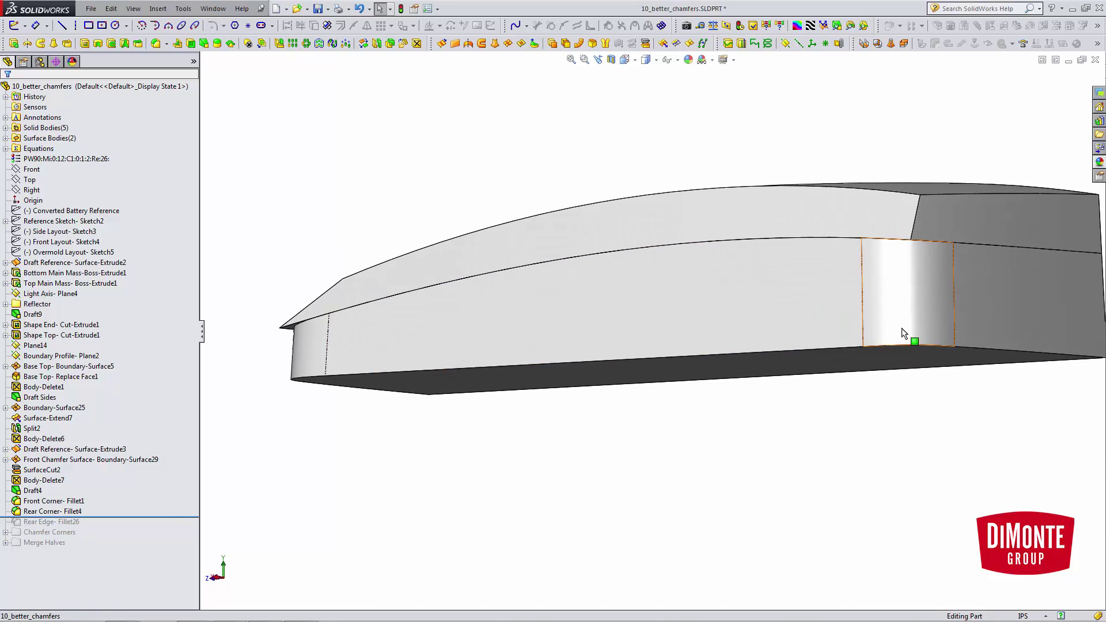
middle_drag(902, 328, 595, 497)
scroll(854, 336, up, 1)
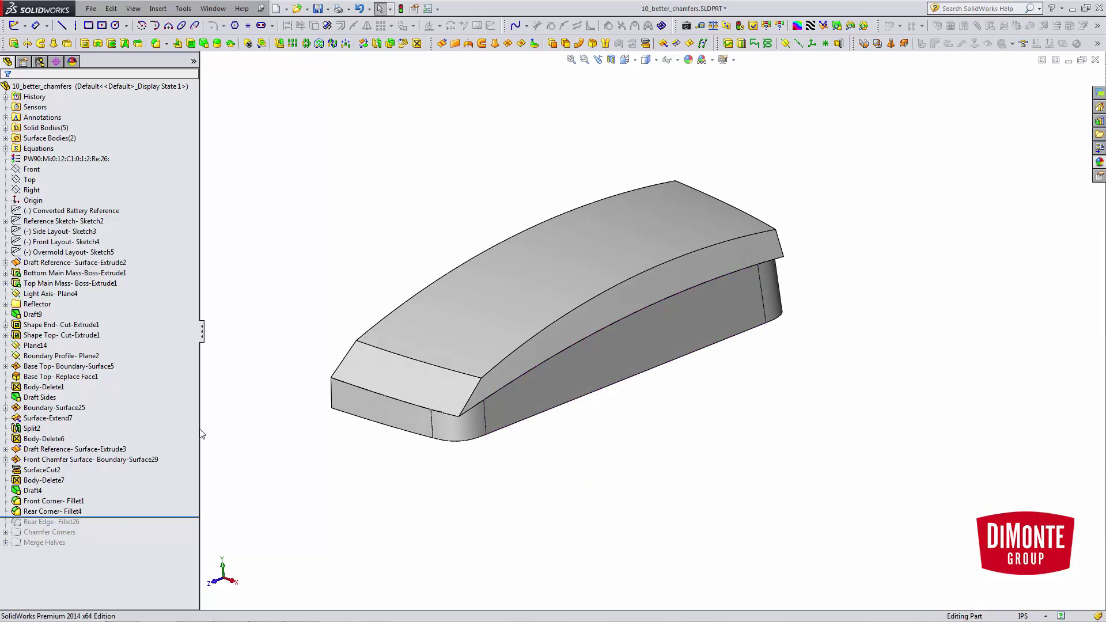
Roll the model history forward past the Rear Edge fillet and on through Split Line5 in the Chamfer Corners folder
drag(105, 517, 105, 526)
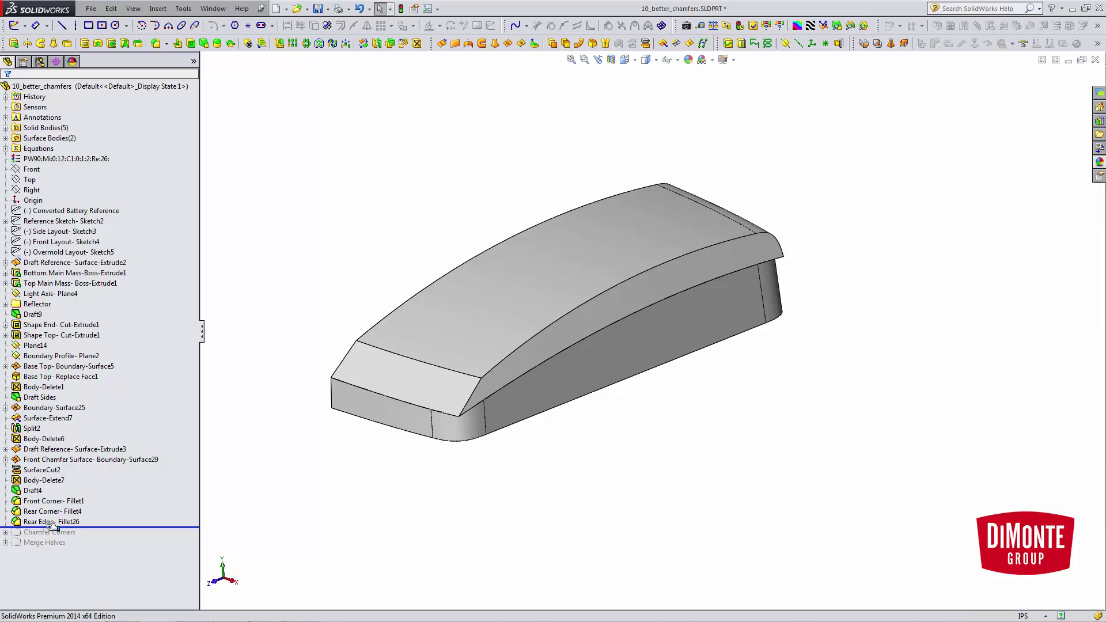
click(5, 533)
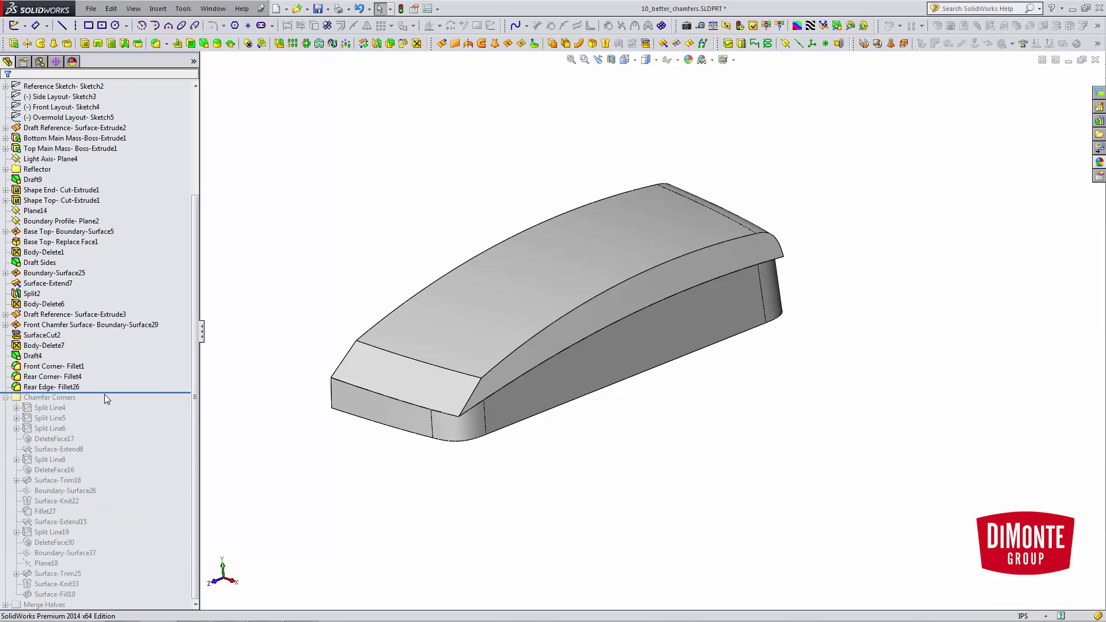
drag(110, 394, 112, 423)
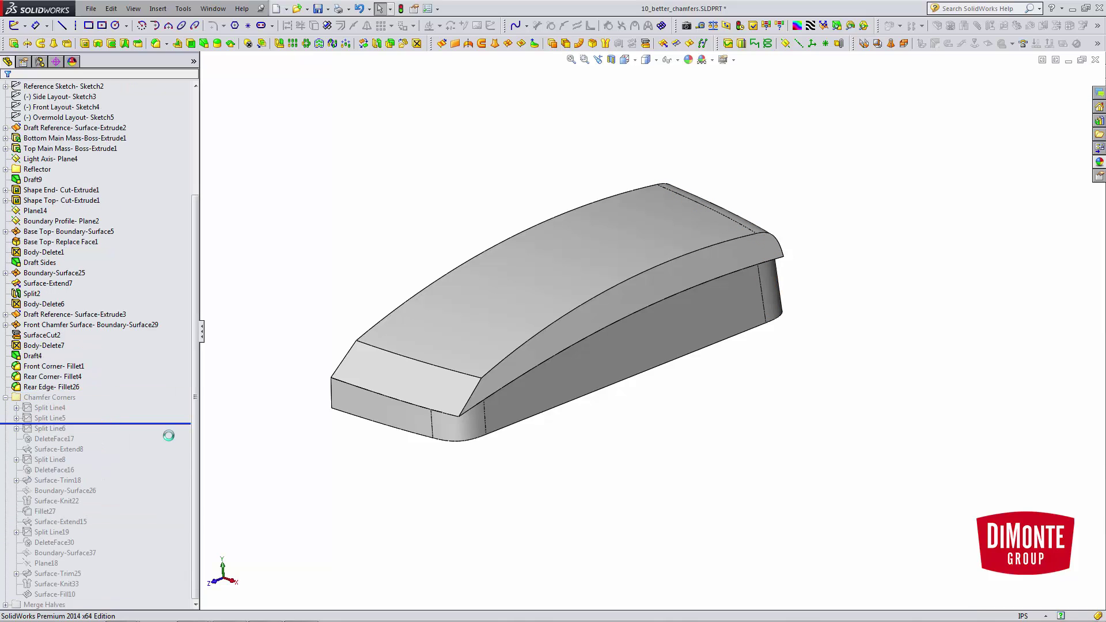
scroll(431, 399, down, 5)
scroll(431, 399, up, 4)
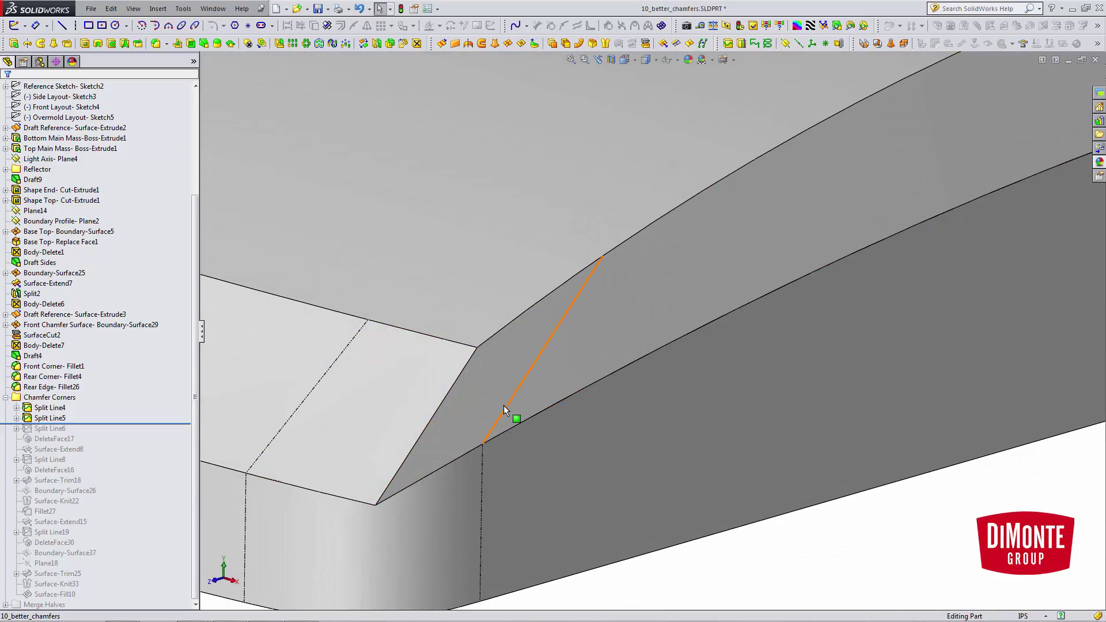
scroll(504, 406, up, 2)
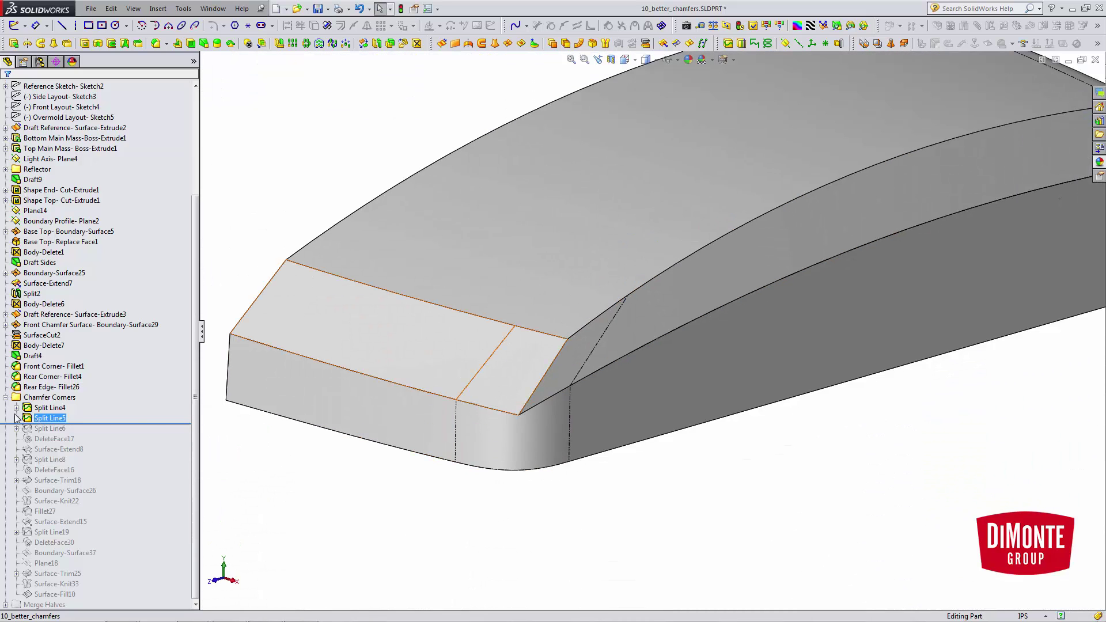
Open Split Line4's Sketch64 for editing and show it in the Right view
click(16, 407)
click(58, 418)
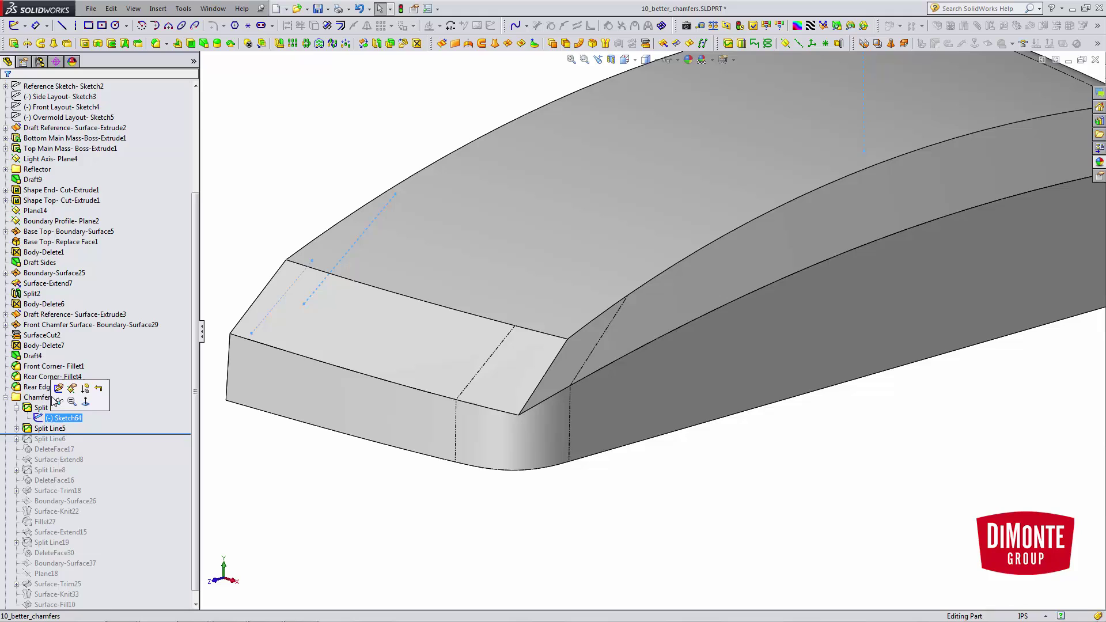
click(50, 390)
key(space)
click(404, 469)
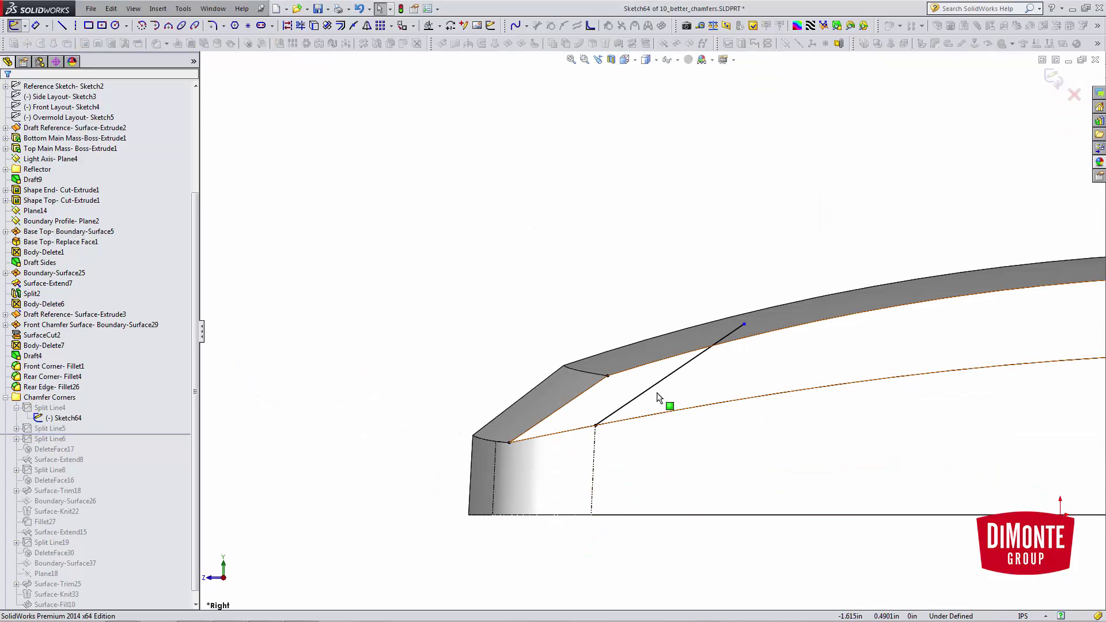
Examine the relations of the angled line in Sketch64 and its lower endpoint, and leave the sketch with a rebuild
click(655, 386)
scroll(610, 395, down, 3)
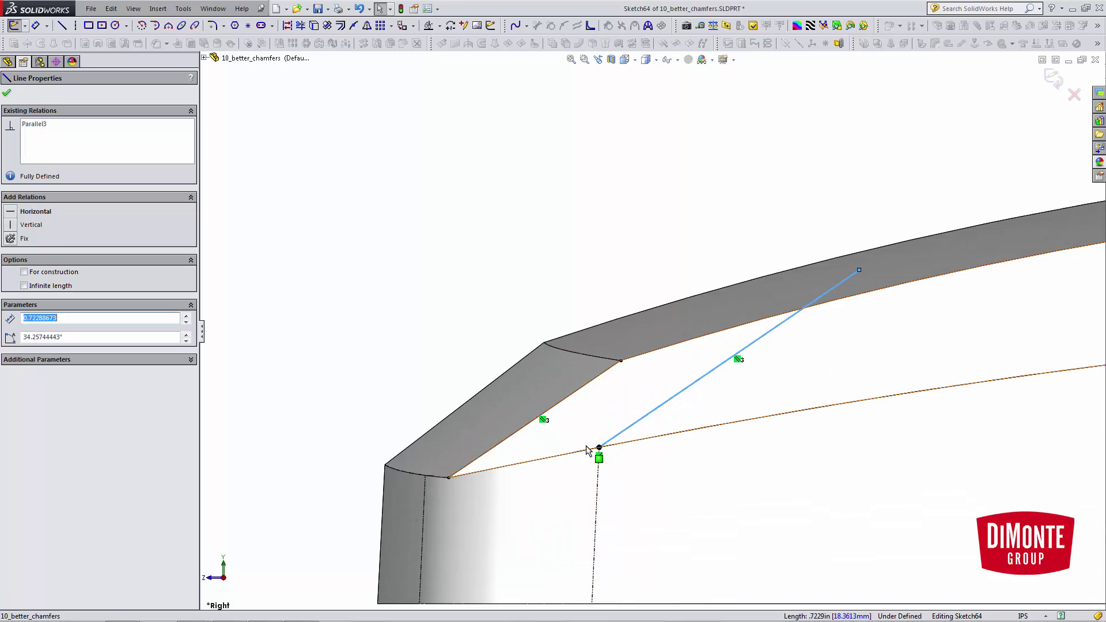
key(Escape)
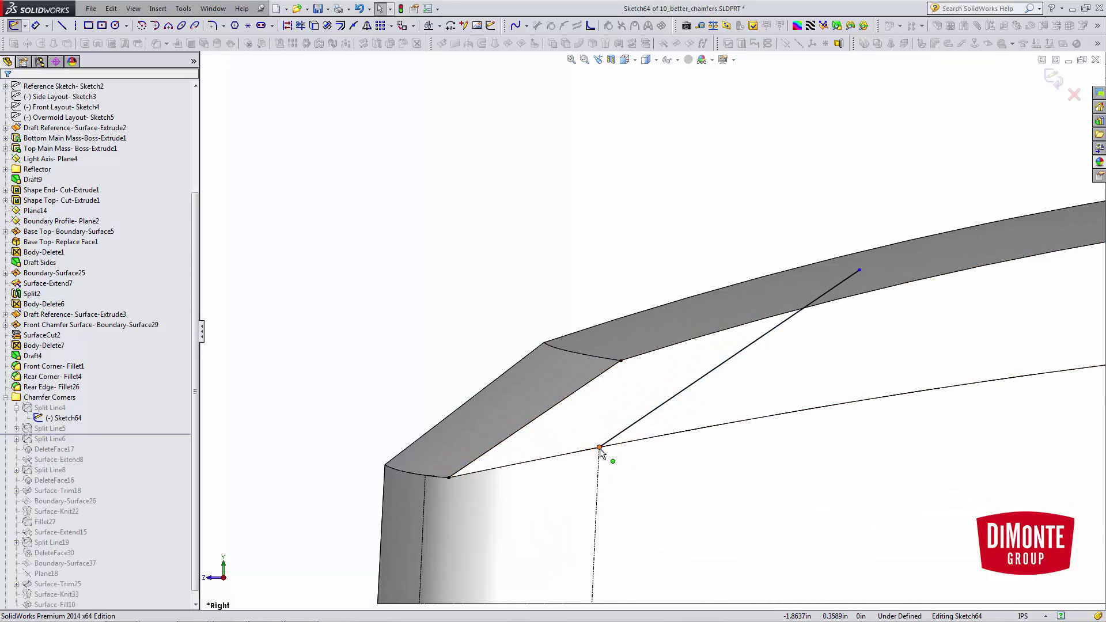
scroll(602, 452, up, 2)
key(ctrl+b)
mouse_move(640, 345)
middle_down()
mouse_move(676, 358)
mouse_move(691, 394)
middle_up()
middle_drag(578, 371, 597, 371)
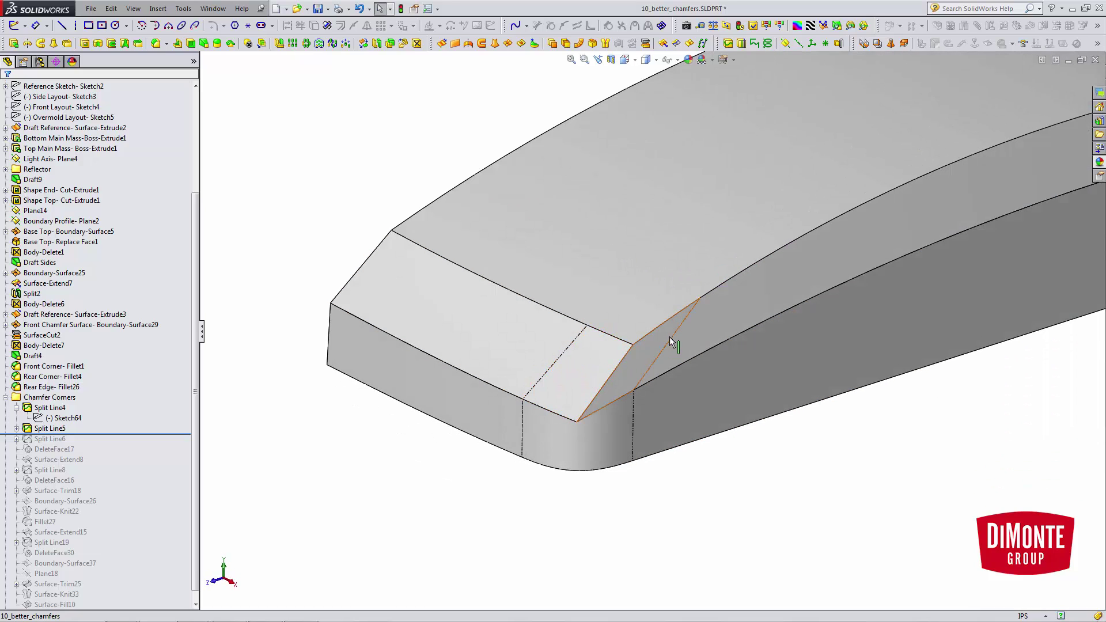
Roll the model history forward to include Split Line6 and examine its Sketch67 in the Front view
drag(91, 433, 90, 444)
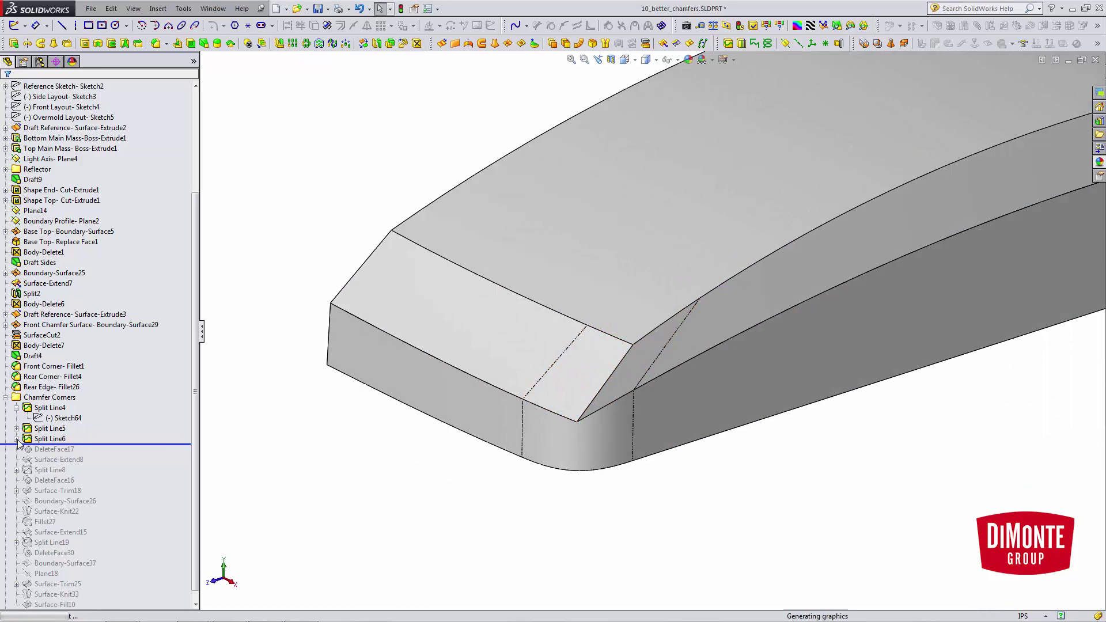
click(16, 439)
click(55, 449)
click(62, 420)
click(435, 388)
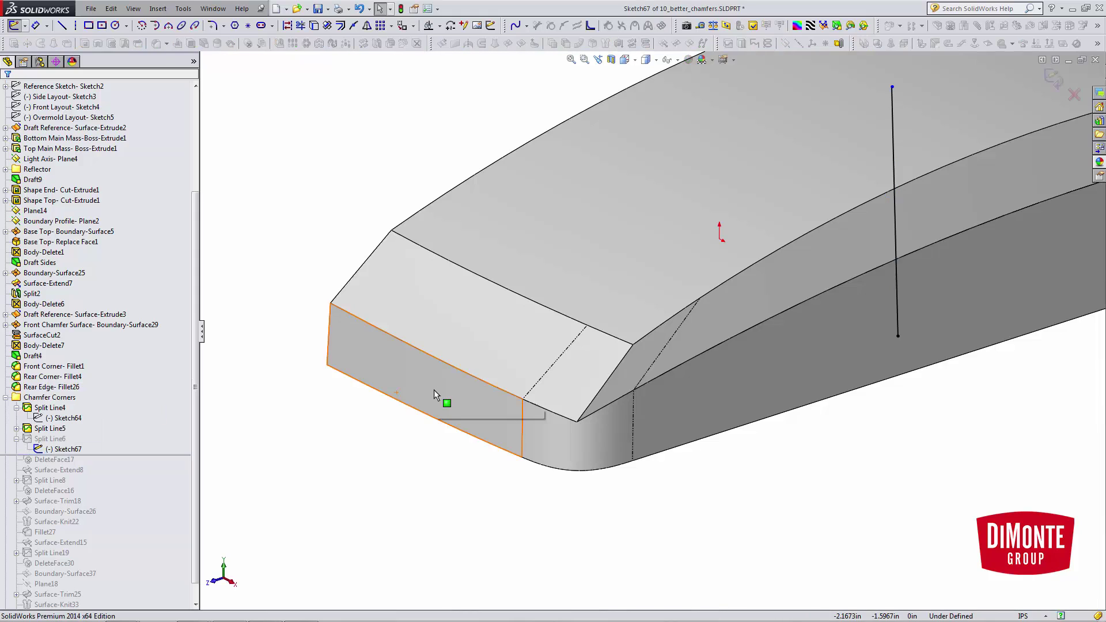
key(space)
click(525, 452)
scroll(688, 573, down, 7)
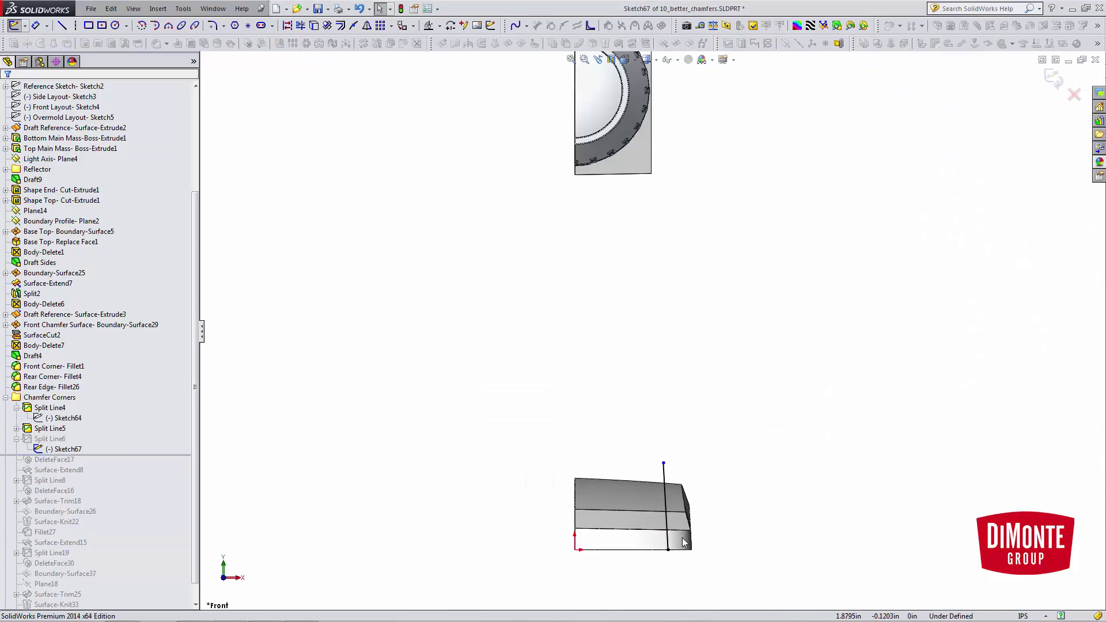
click(1051, 79)
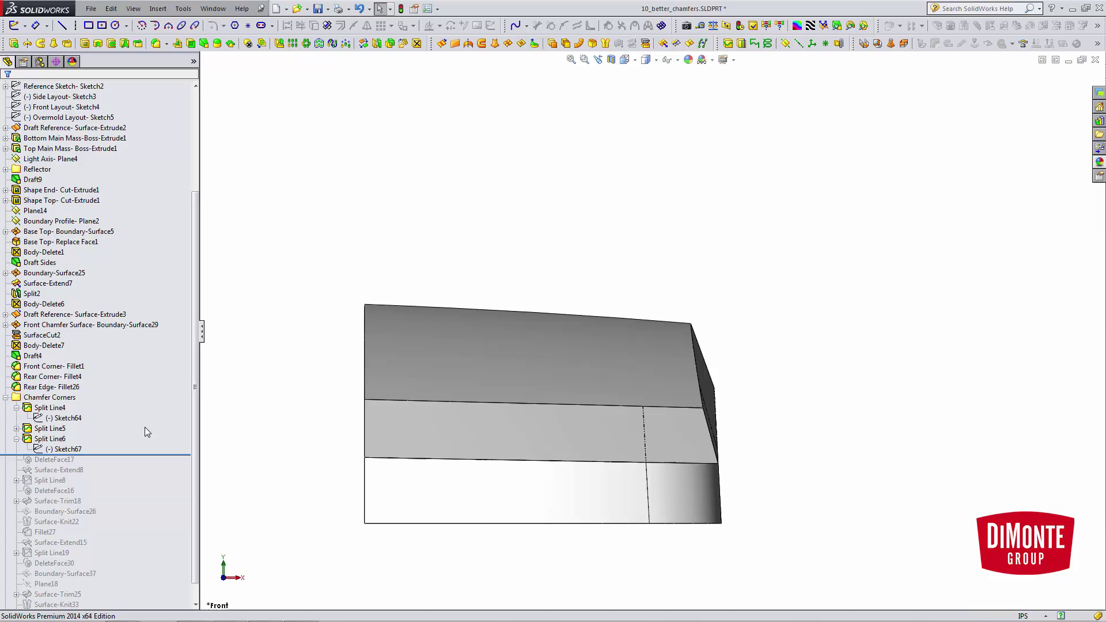
Roll the model history forward to include DeleteFace17 and select that feature
drag(91, 453, 94, 464)
middle_drag(691, 394, 627, 493)
scroll(750, 510, down, 2)
click(75, 470)
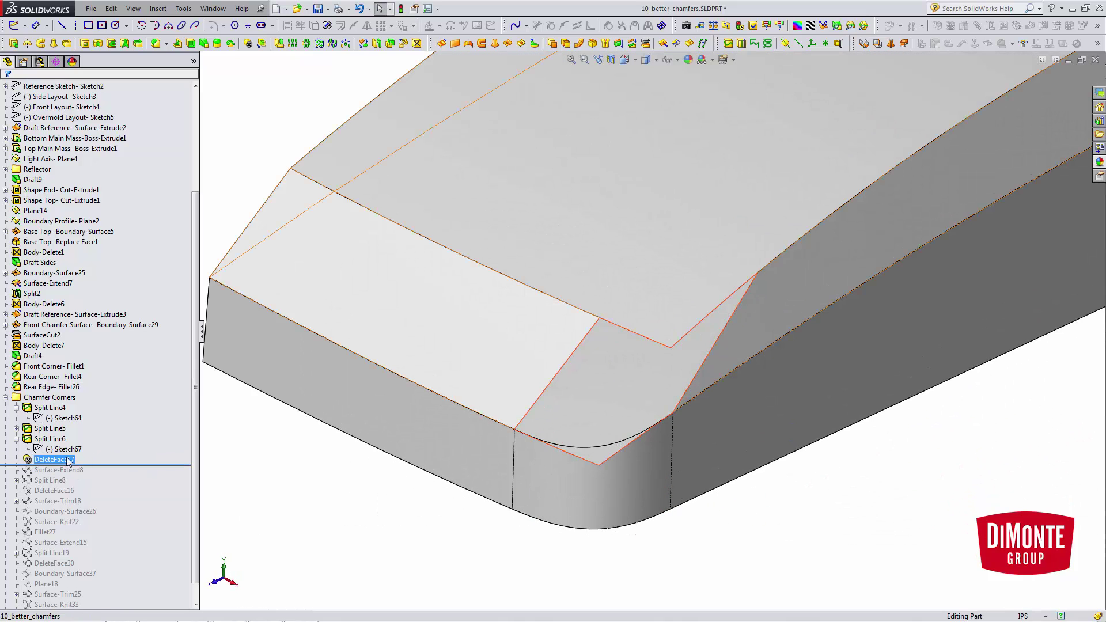
Hide the DeleteFace17 surface body to inspect the body underneath, and show it again
click(72, 459)
right_click(71, 459)
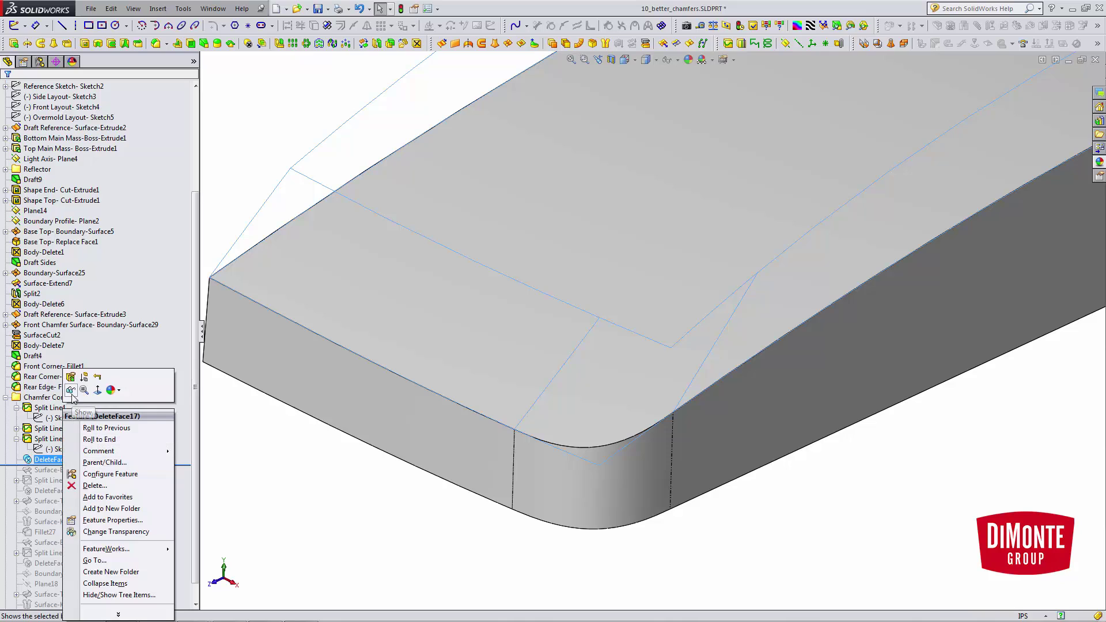
click(66, 418)
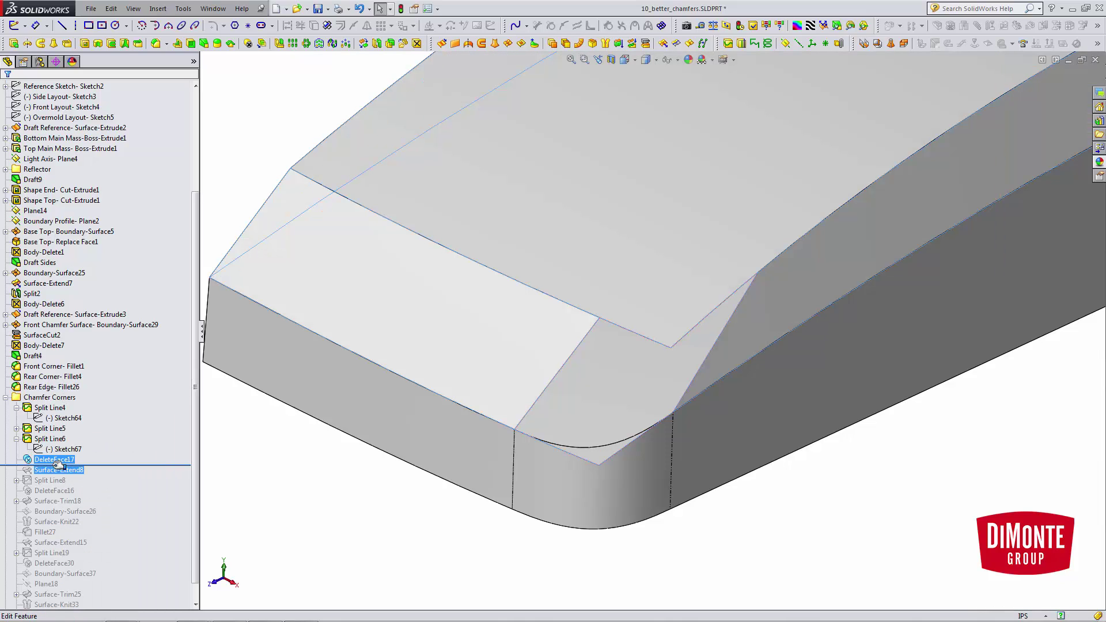
right_click(56, 460)
click(68, 380)
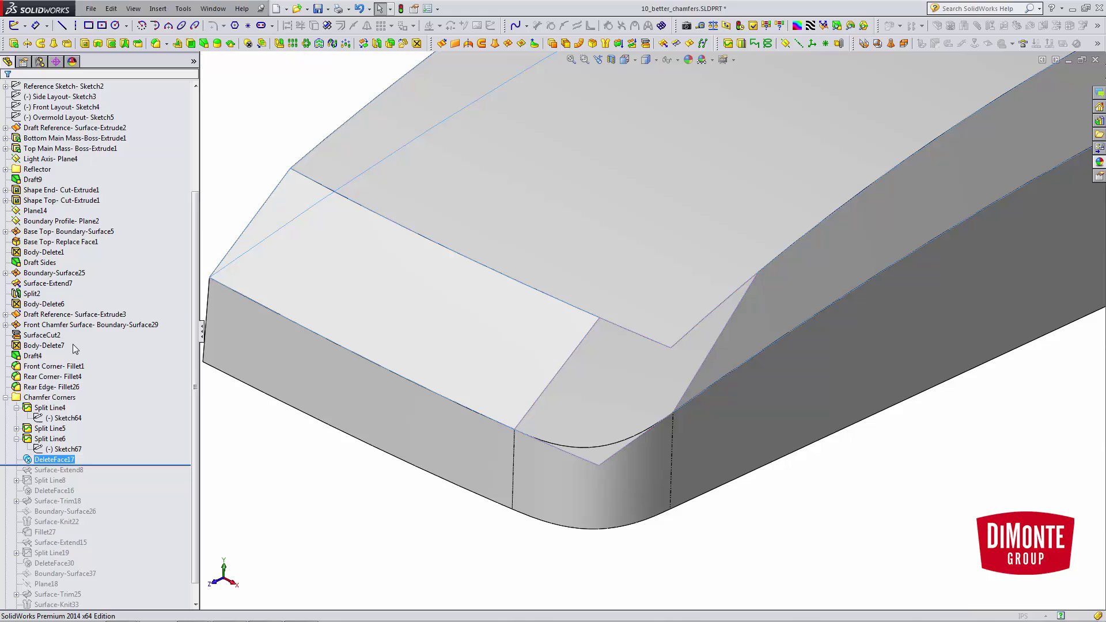
Open DeleteFace17's definition, examine its selected chamfer corner faces and Delete option, and close it
click(54, 459)
click(32, 436)
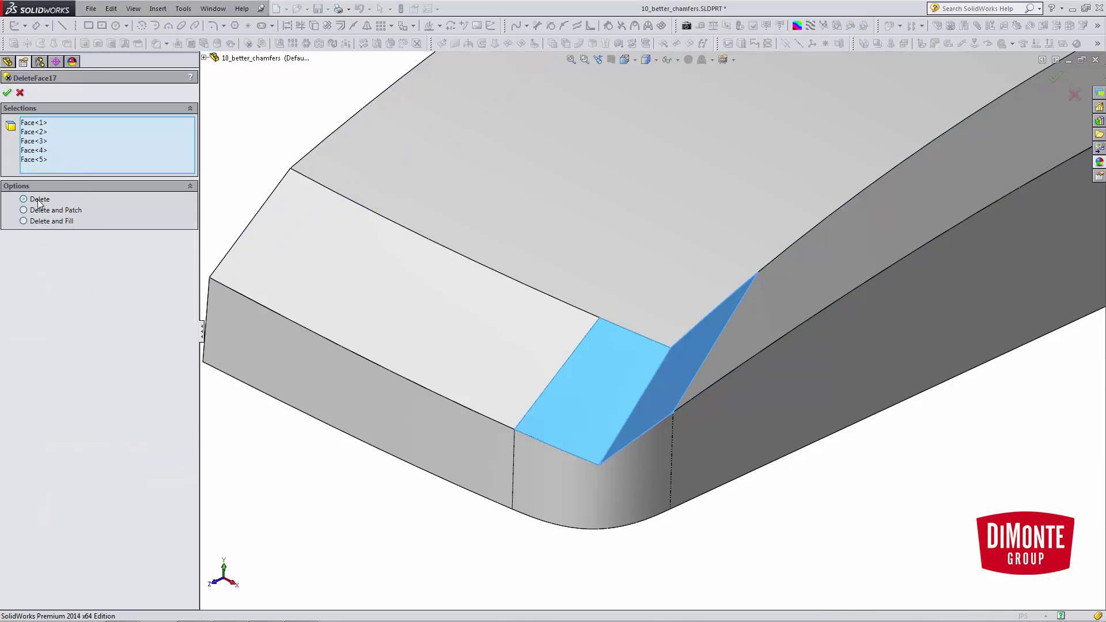
middle_drag(499, 369, 498, 329)
scroll(694, 438, down, 2)
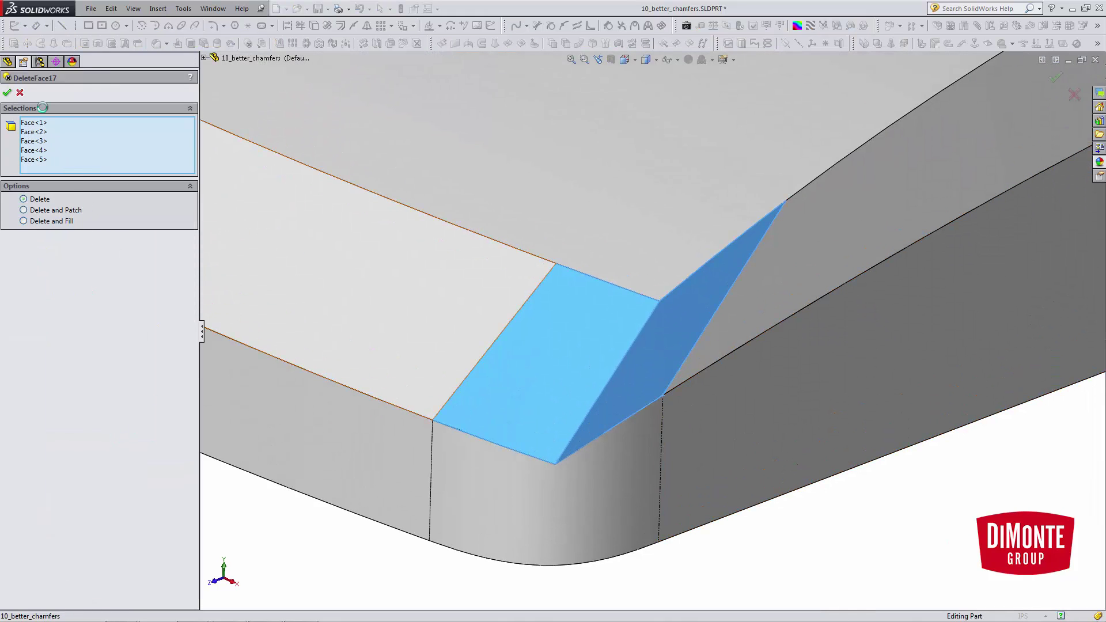
middle_drag(408, 338, 494, 351)
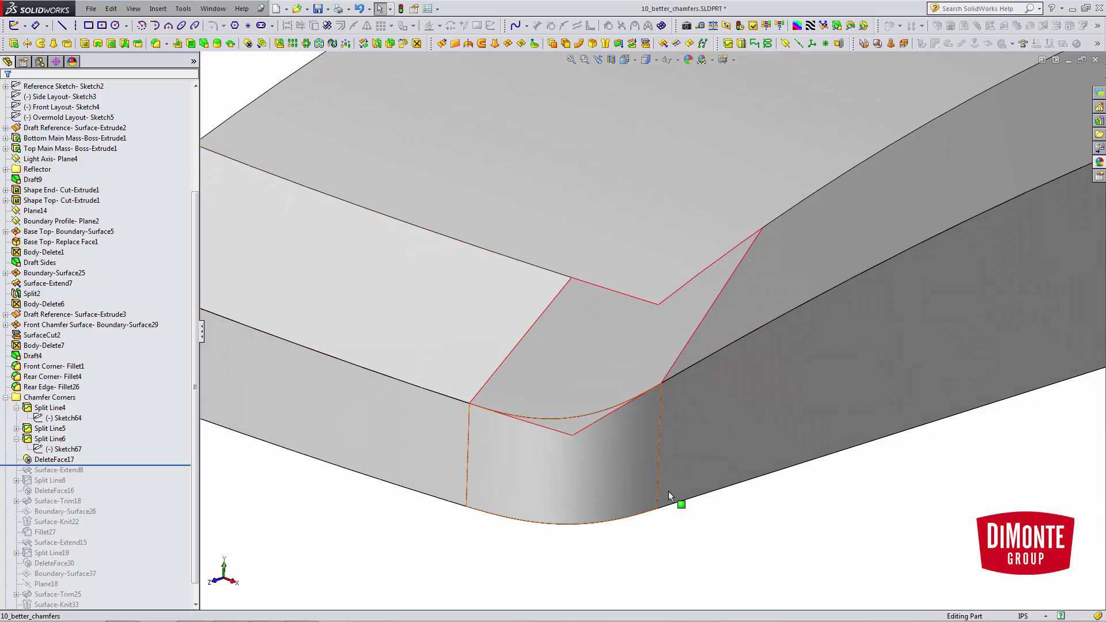
scroll(668, 490, up, 2)
scroll(88, 487, down, 2)
Roll the model history forward to include Surface-Extend8
click(91, 449)
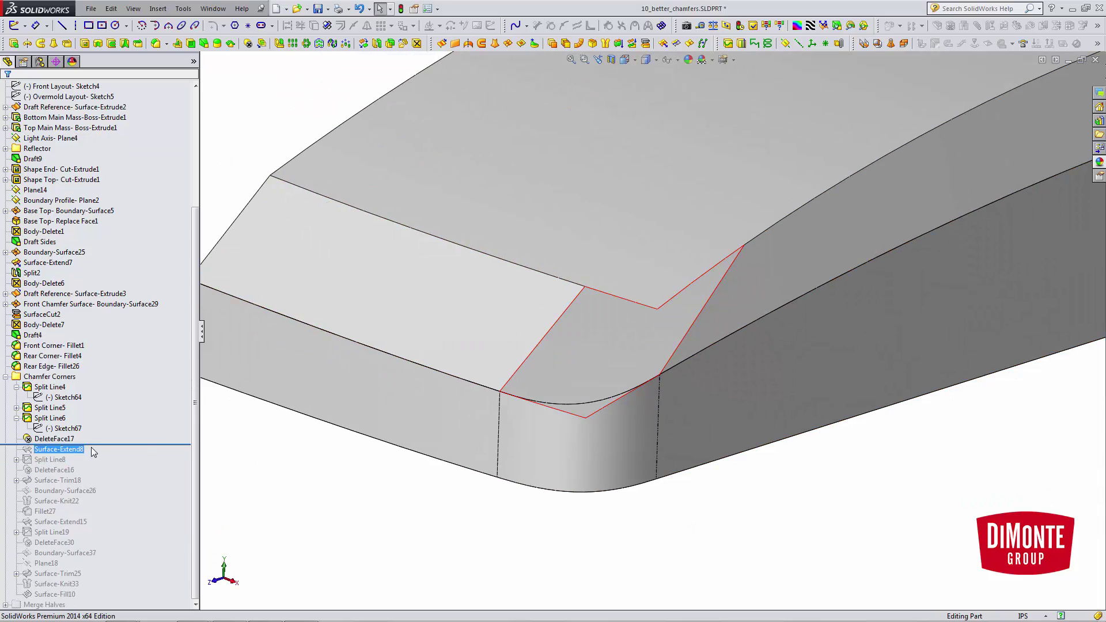
drag(91, 445, 91, 455)
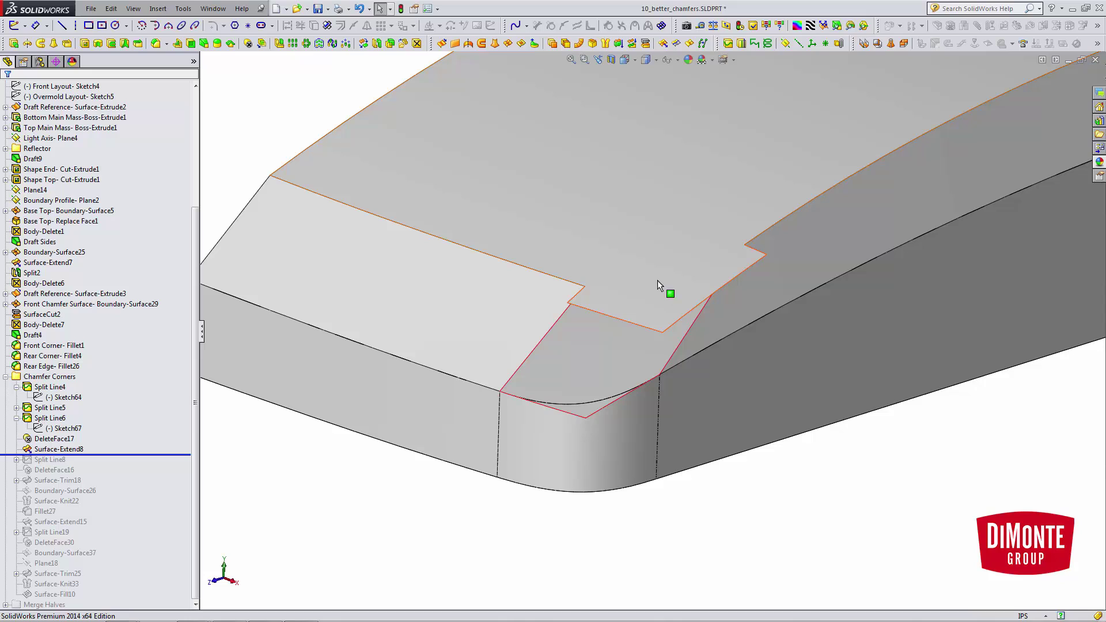
click(62, 469)
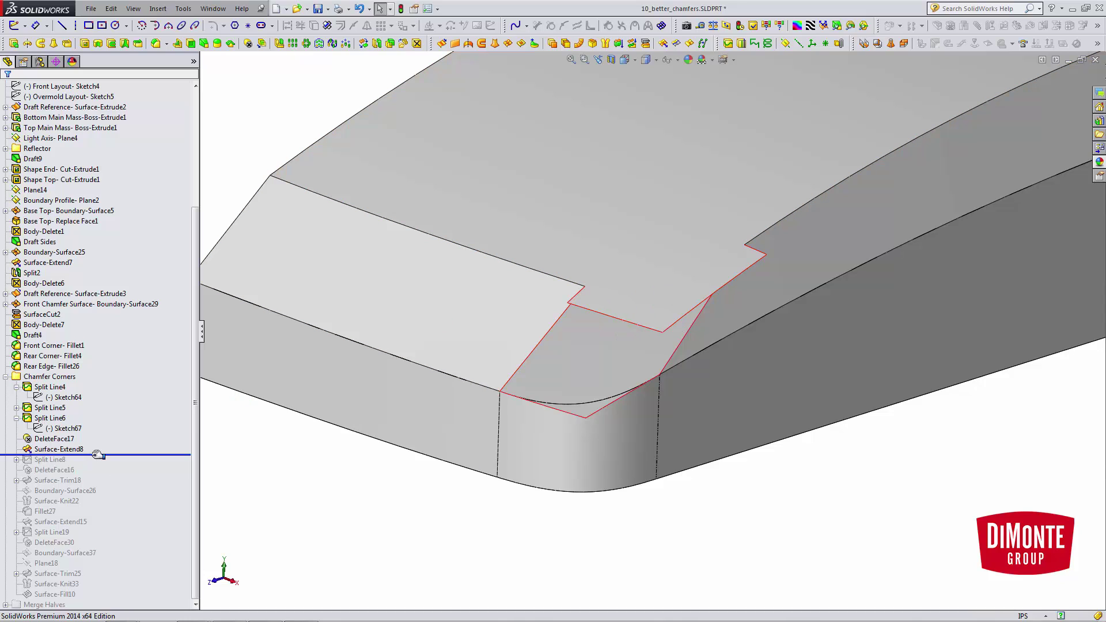
Roll the model history forward to include Split Line8 and open its Sketch66 for editing
drag(98, 455, 19, 464)
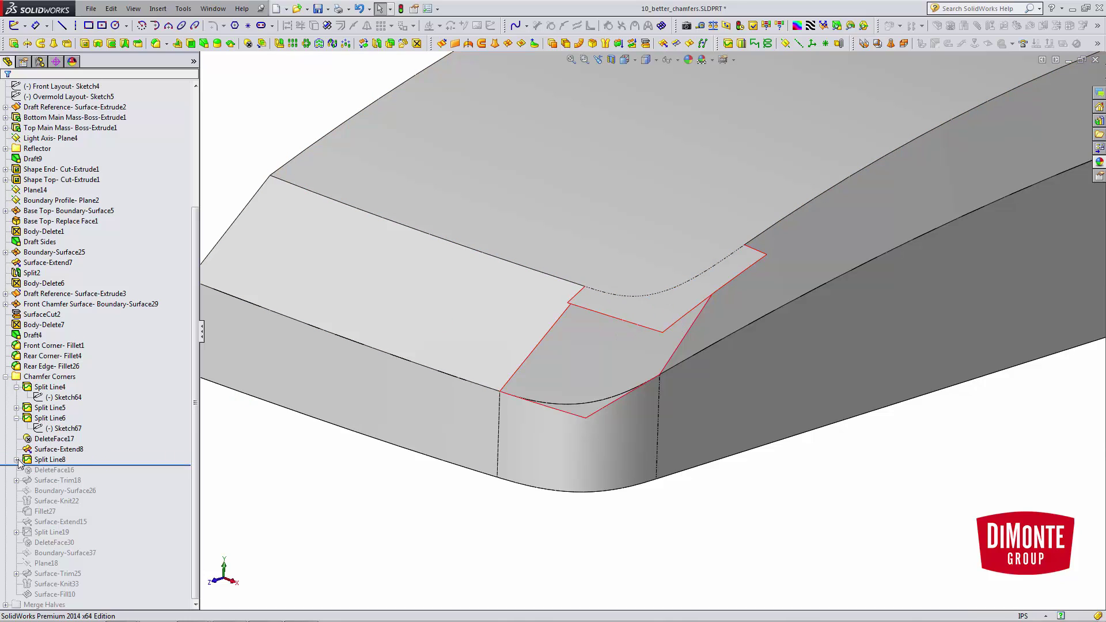
click(16, 459)
click(50, 469)
click(44, 435)
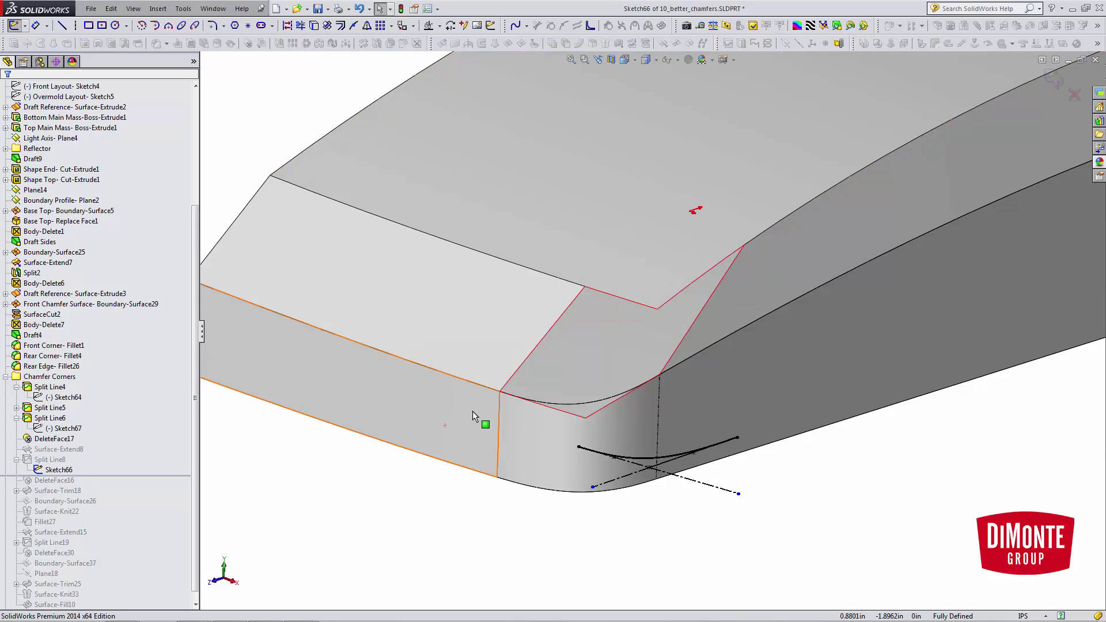
Show Sketch66 in the Top view and examine the style spline that rounds the chamfer corner
key(space)
click(561, 478)
scroll(682, 309, down, 6)
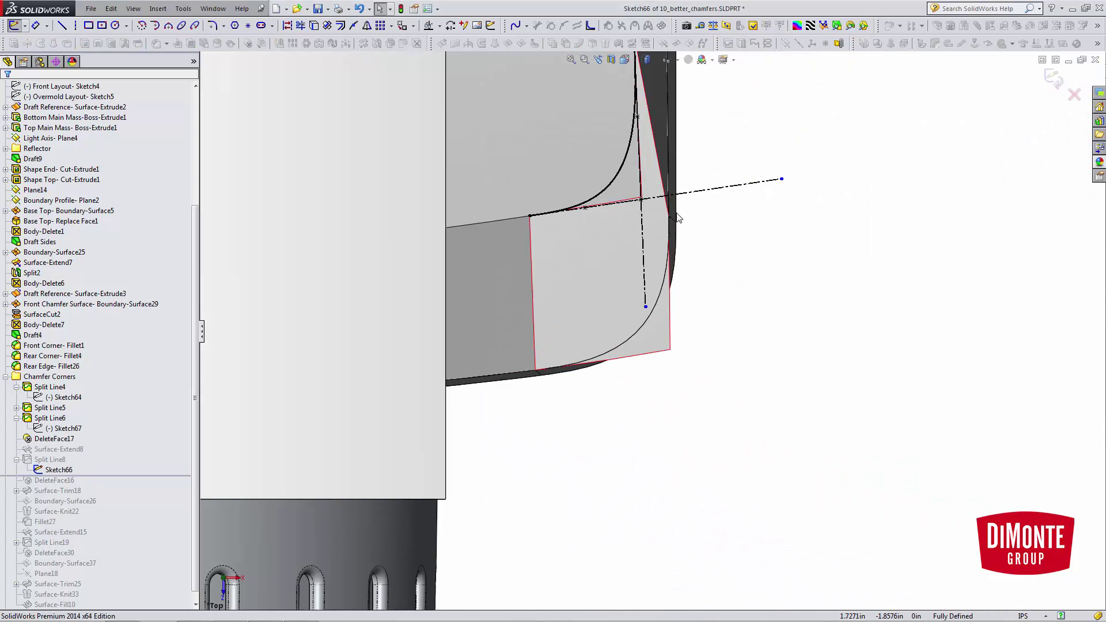
scroll(576, 201, down, 4)
click(628, 333)
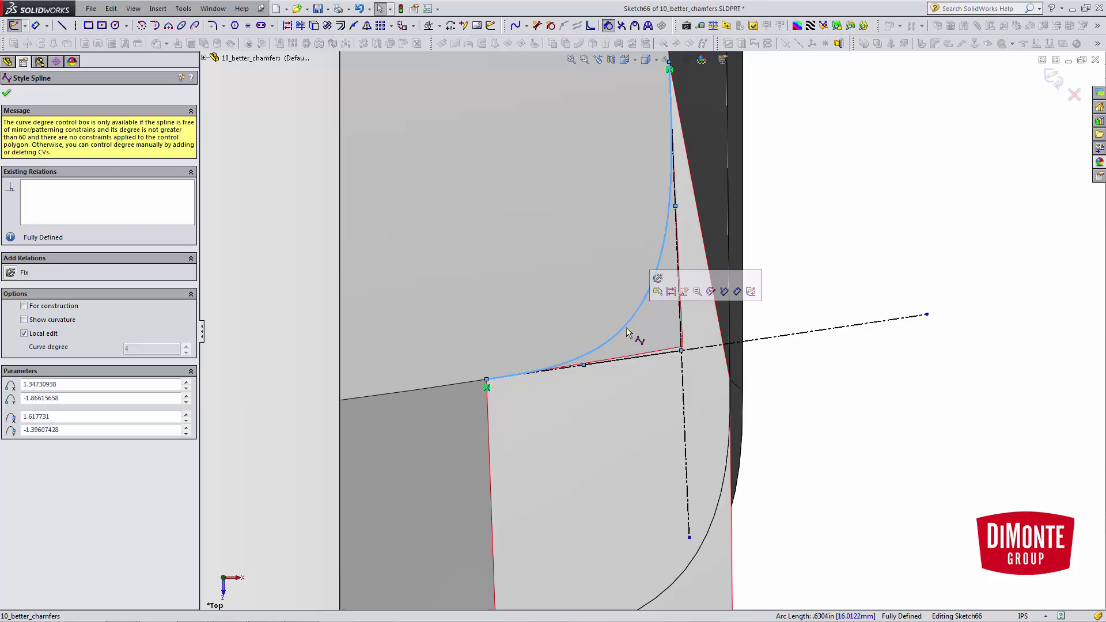
scroll(576, 339, down, 2)
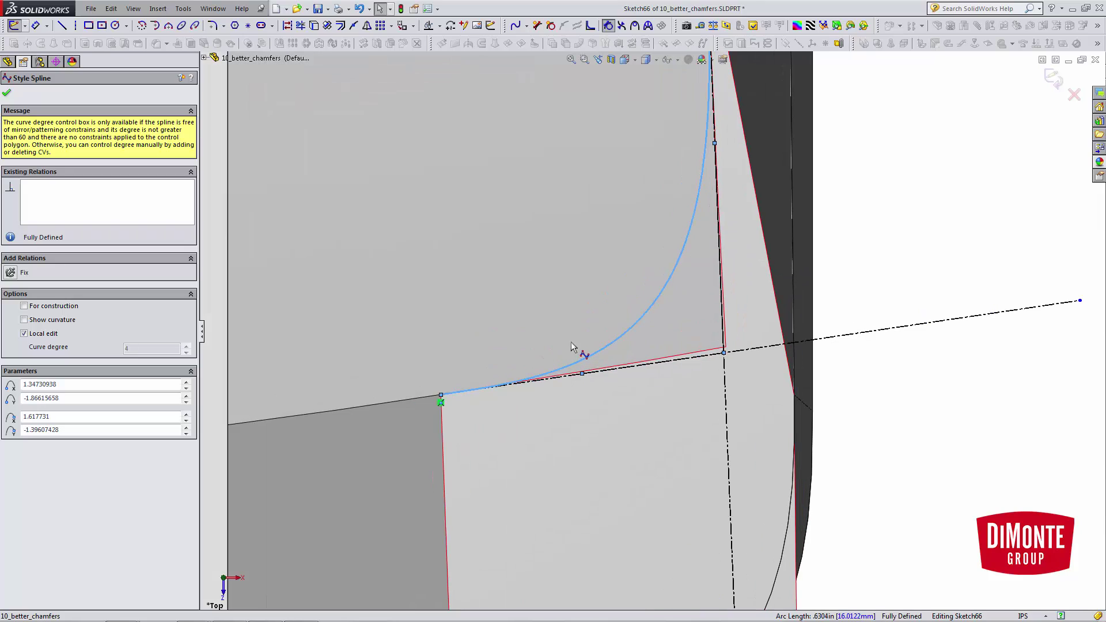
Examine the model edges adjoining the style spline's endpoints, and leave Sketch66 without saving changes
click(412, 399)
scroll(723, 388, up, 3)
ctrl+middle_drag(696, 126, 639, 211)
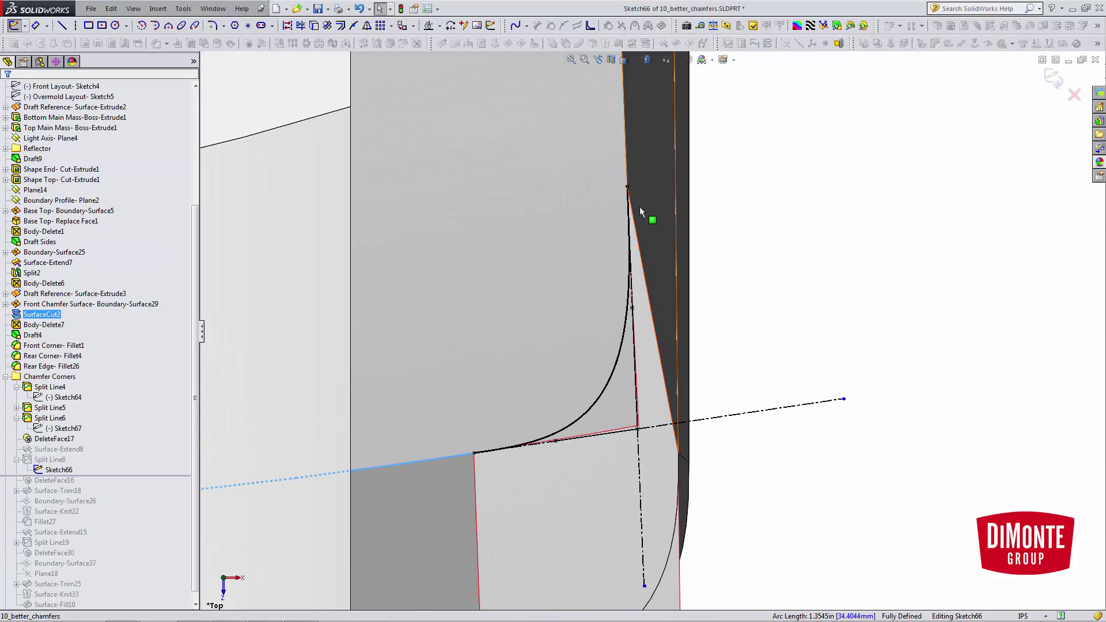
click(863, 268)
click(1074, 95)
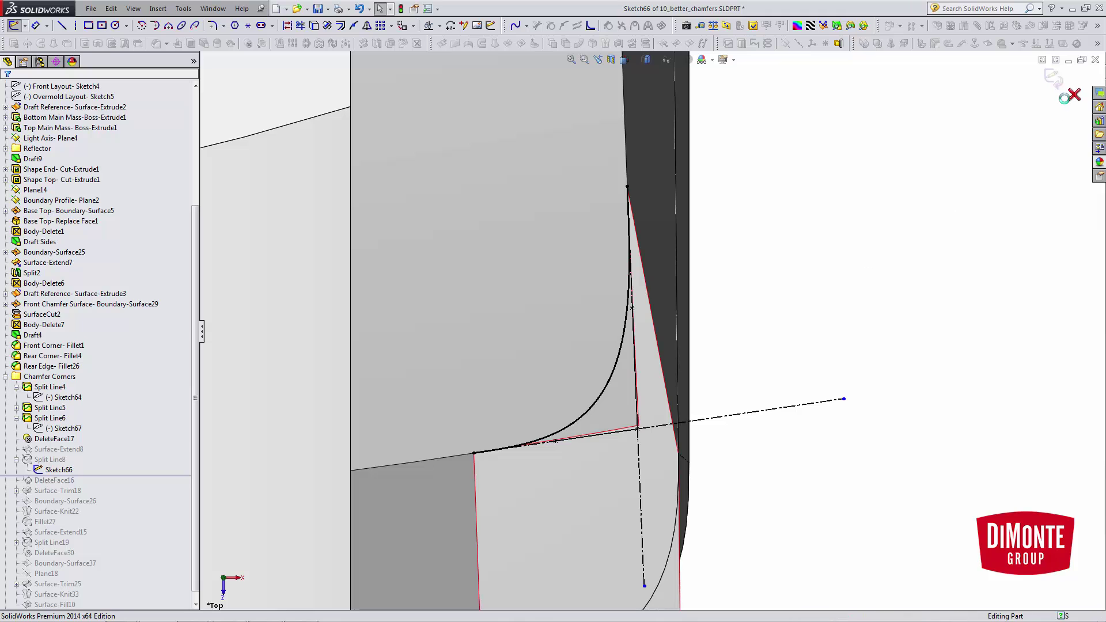
Roll the model history forward through DeleteFace16 and Surface-Trim18, and inspect the trimmed corner opening
mouse_move(572, 387)
middle_down()
mouse_move(578, 207)
mouse_move(662, 348)
mouse_move(636, 355)
mouse_move(635, 315)
middle_up()
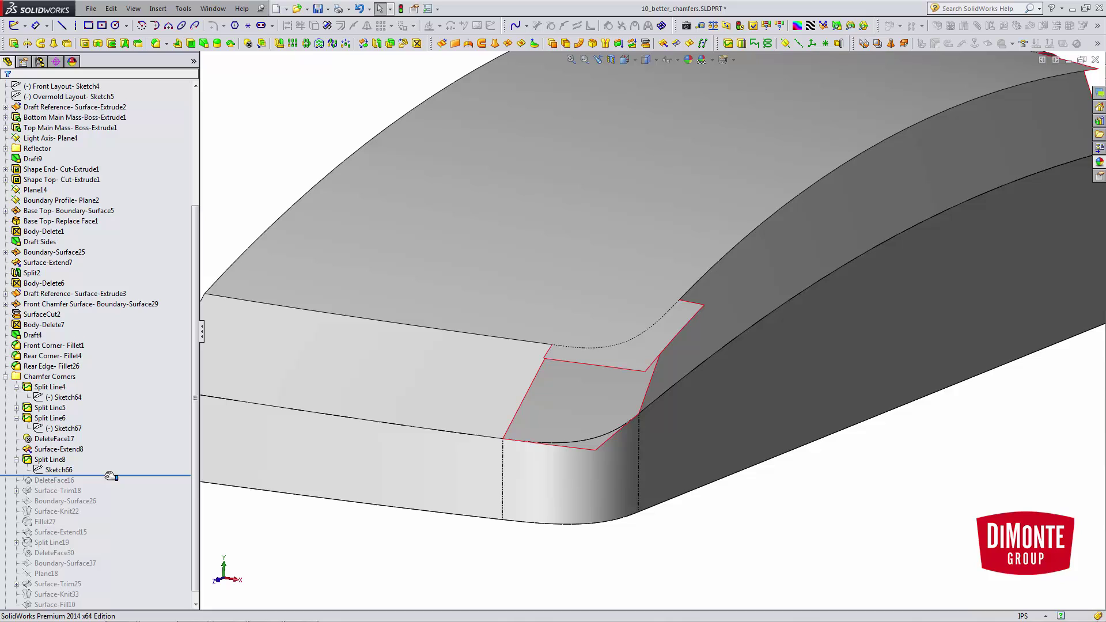
mouse_move(110, 476)
mouse_down()
mouse_move(98, 475)
mouse_move(100, 488)
mouse_up()
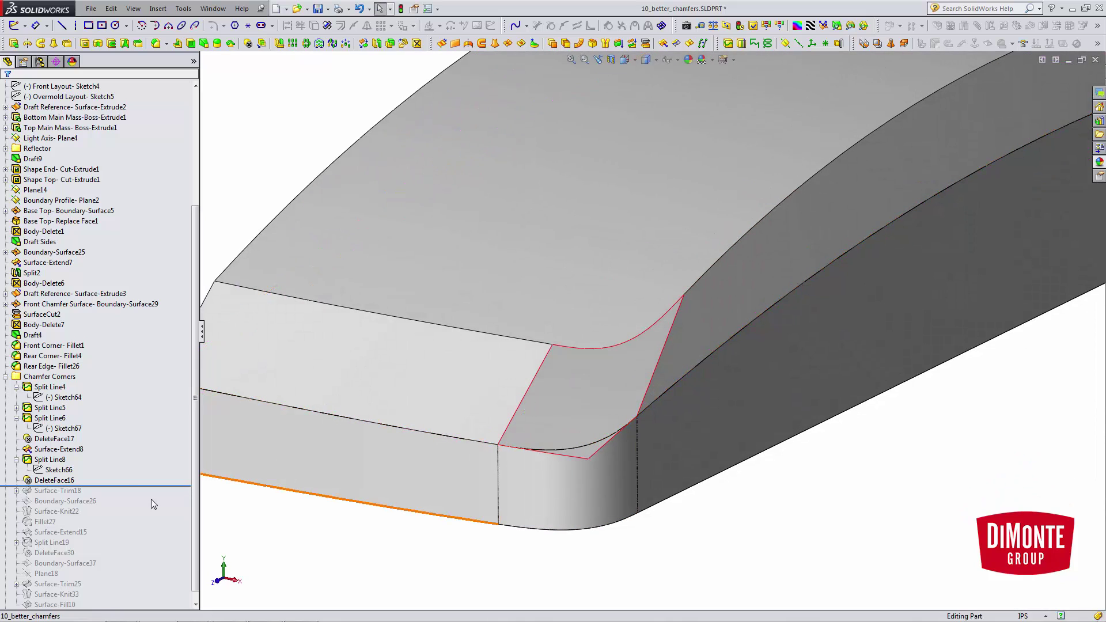
drag(128, 488, 129, 496)
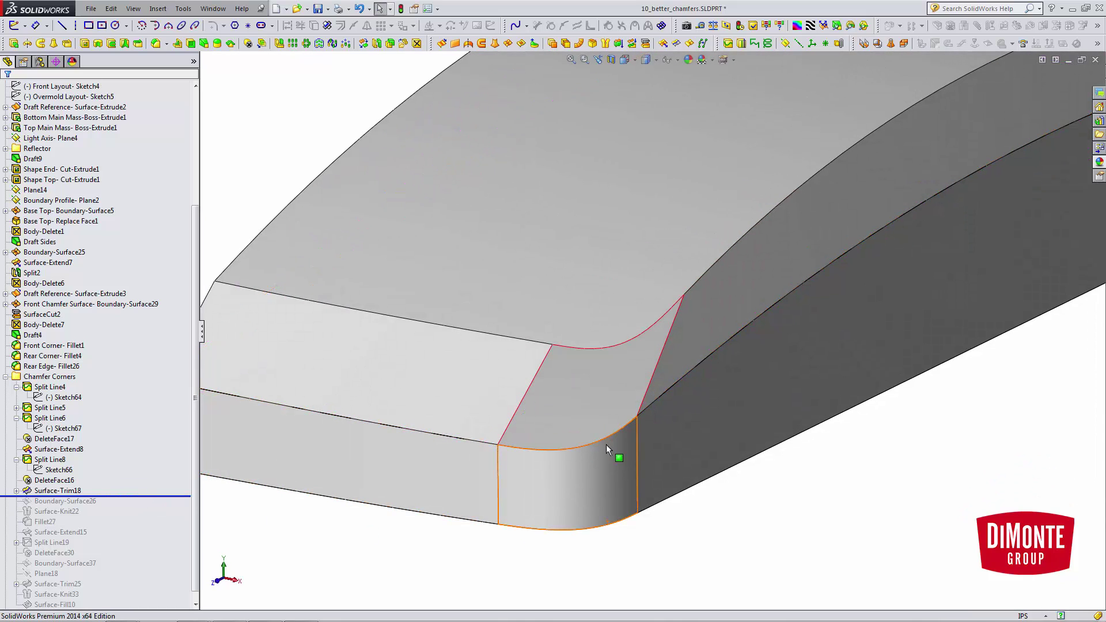
scroll(606, 444, down, 2)
scroll(559, 443, up, 2)
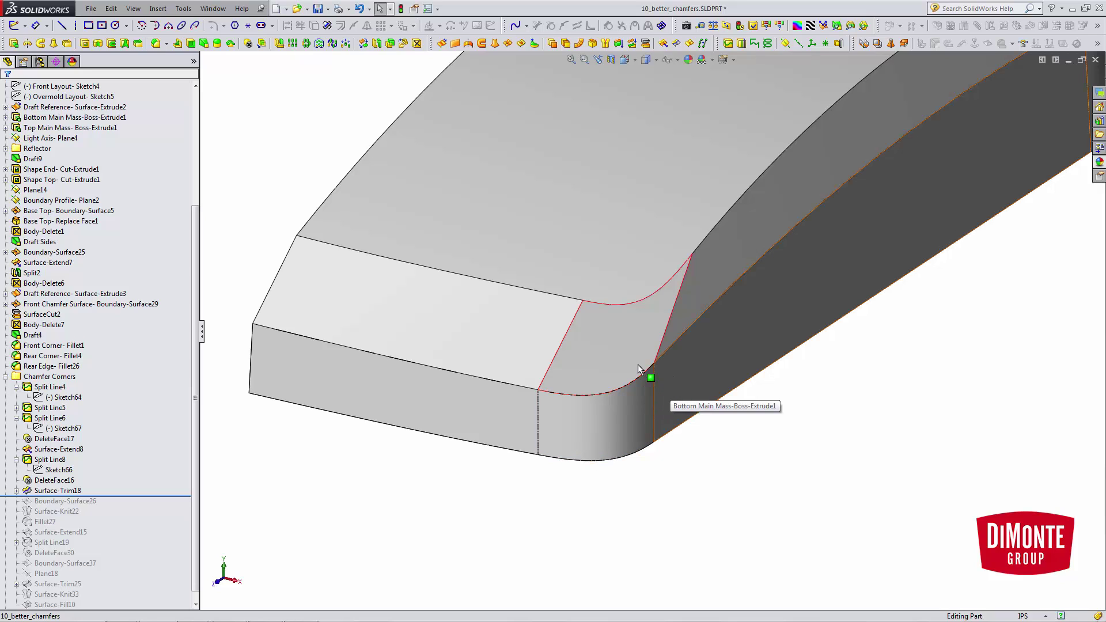
middle_drag(638, 403, 641, 389)
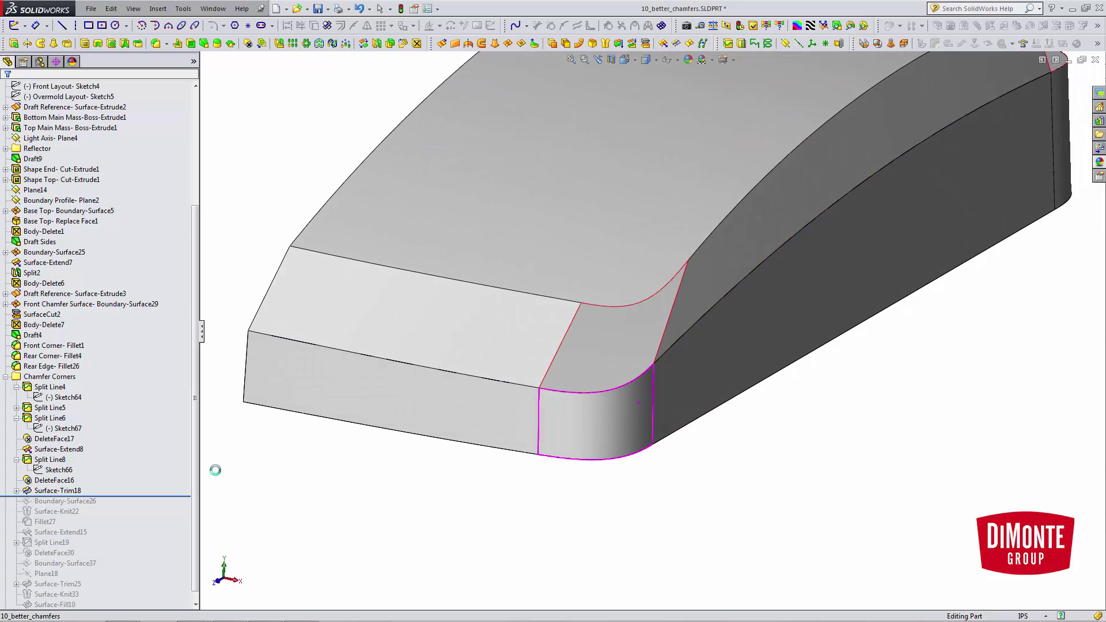
Roll the model history forward to include Boundary-Surface26 and open its definition
drag(115, 497, 117, 510)
click(80, 501)
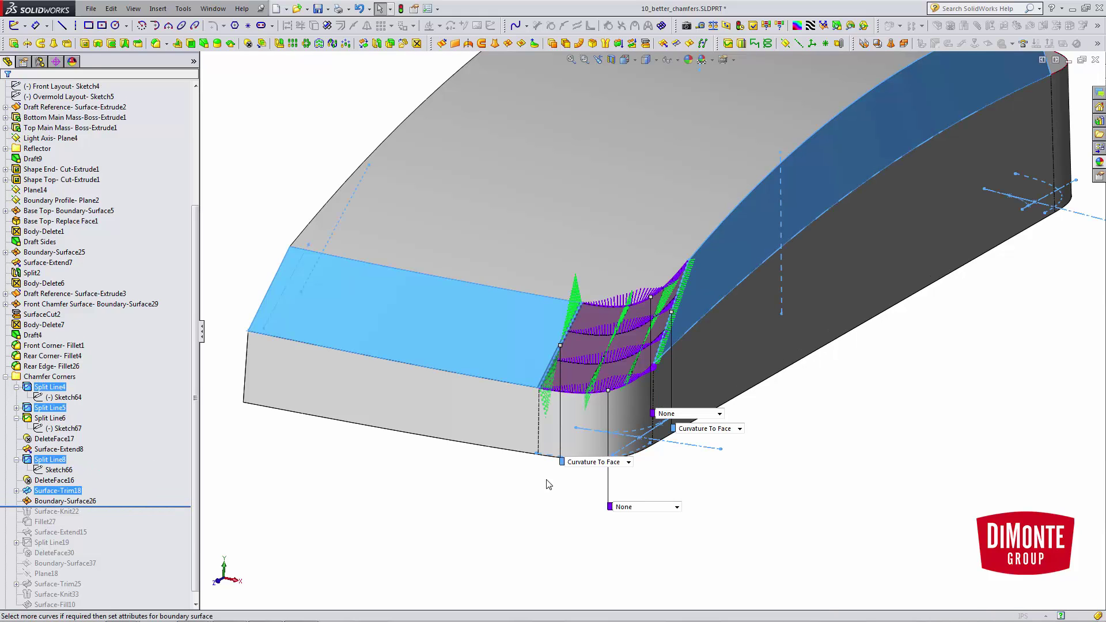
scroll(610, 366, down, 1)
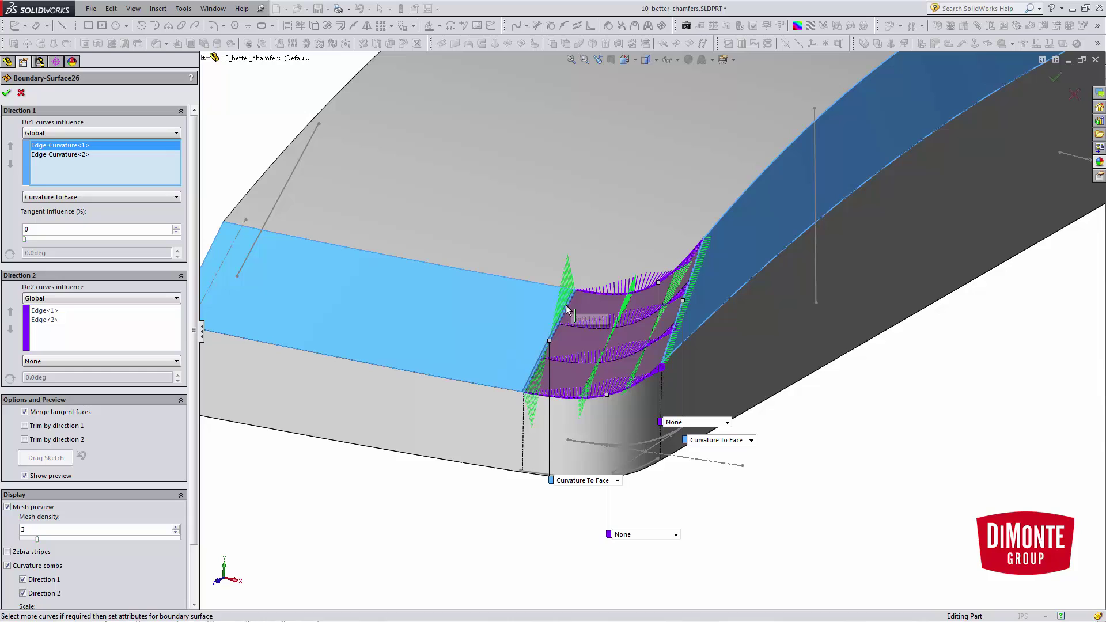
Highlight the two Direction 2 edges of Boundary-Surface26 in turn to examine the corner's lower and upper curves
click(44, 311)
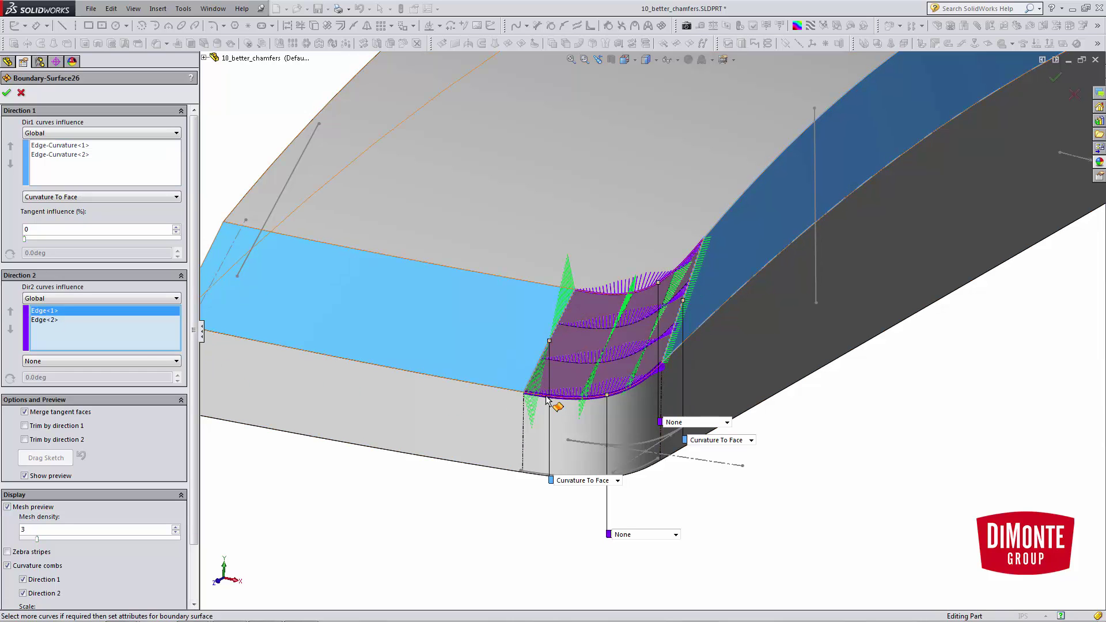
click(45, 320)
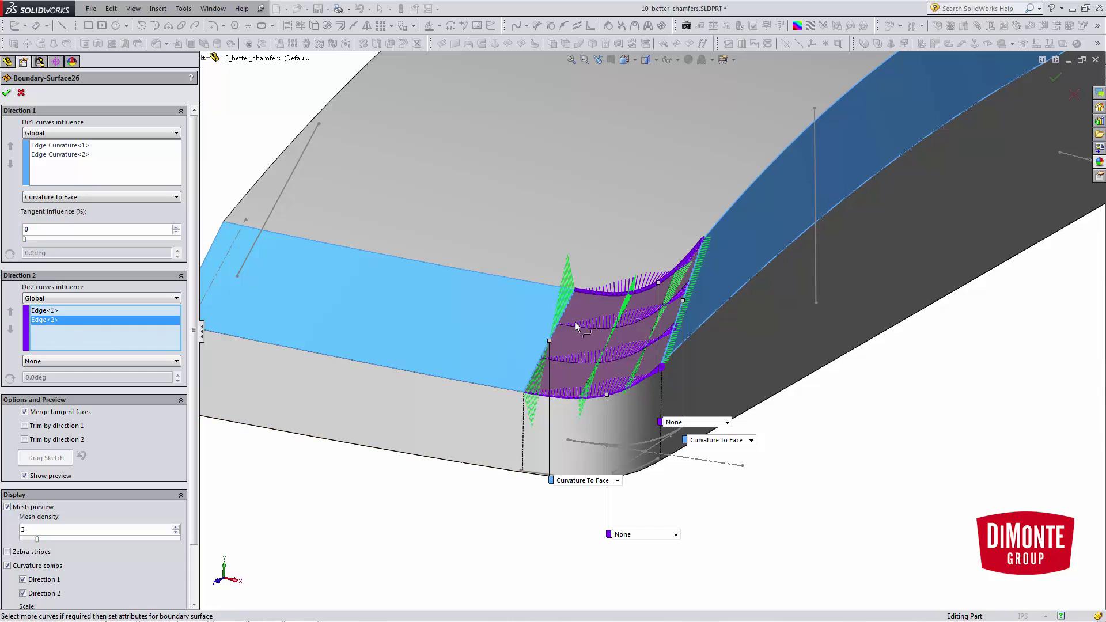
mouse_move(678, 370)
middle_down()
mouse_move(686, 339)
mouse_move(681, 351)
middle_up()
scroll(682, 360, down, 1)
Examine the Direction 1 edges and their Curvature To Face condition in Boundary-Surface26, and close it without changes
click(59, 154)
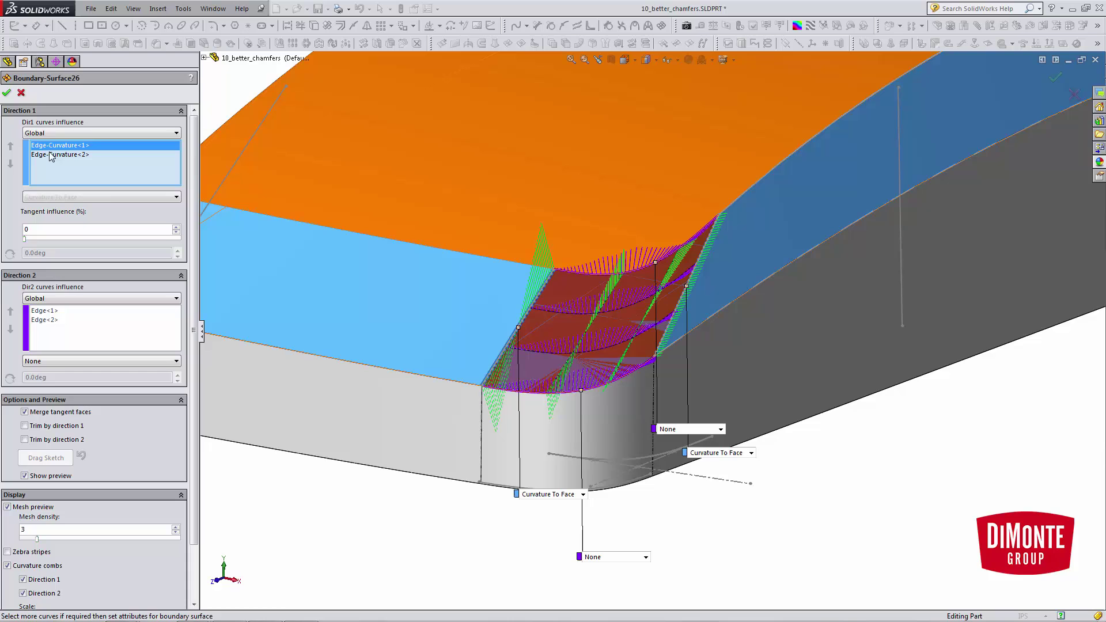
scroll(607, 328, down, 2)
middle_drag(607, 329, 490, 276)
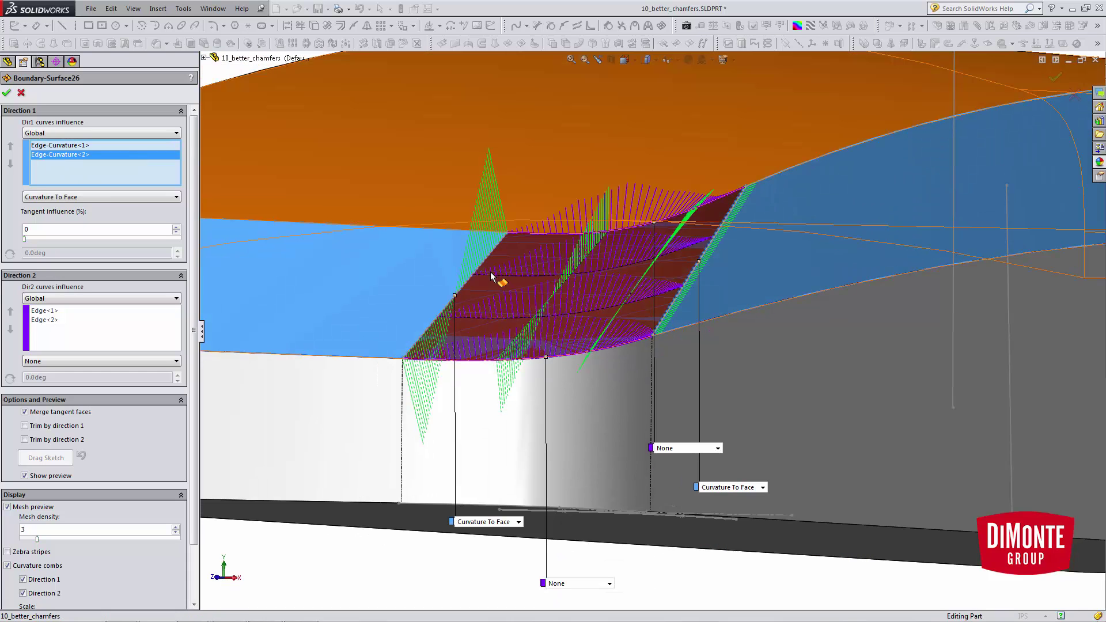
middle_drag(635, 283, 648, 316)
scroll(599, 351, down, 1)
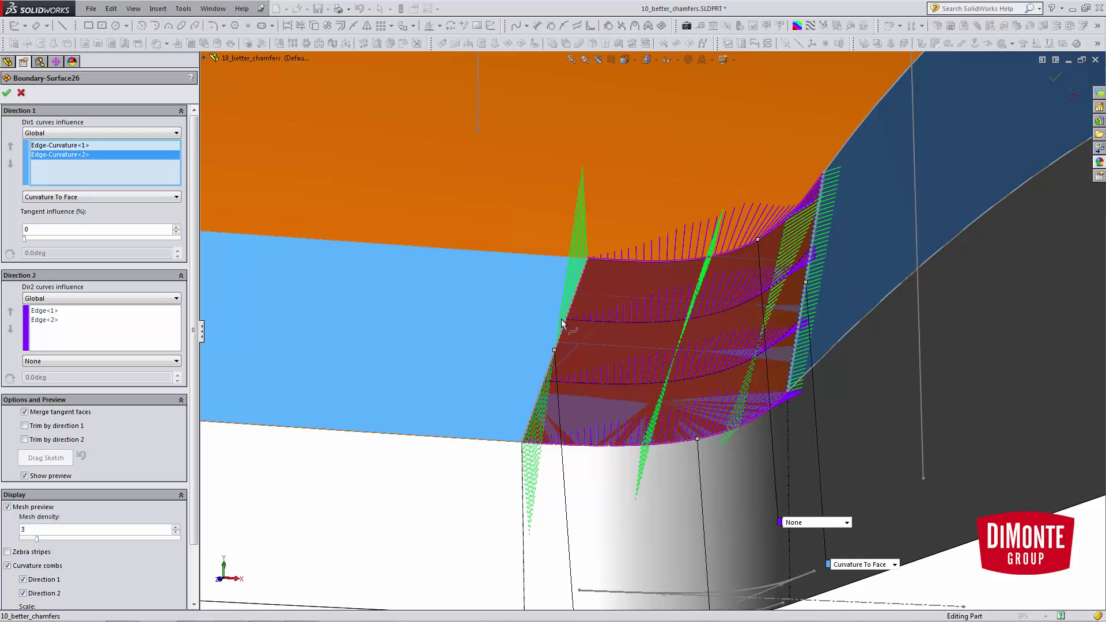
middle_drag(783, 334, 288, 219)
click(20, 93)
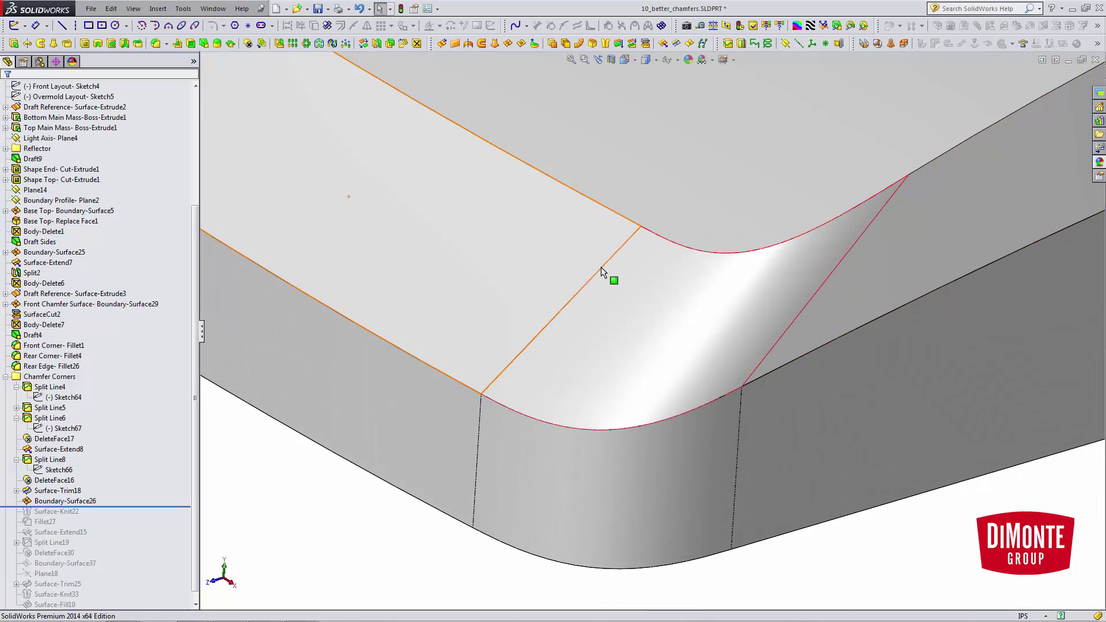
Roll the model history forward to include Surface-Knit22, examine which surfaces it joins, and close its definition without changes
middle_drag(600, 267, 518, 351)
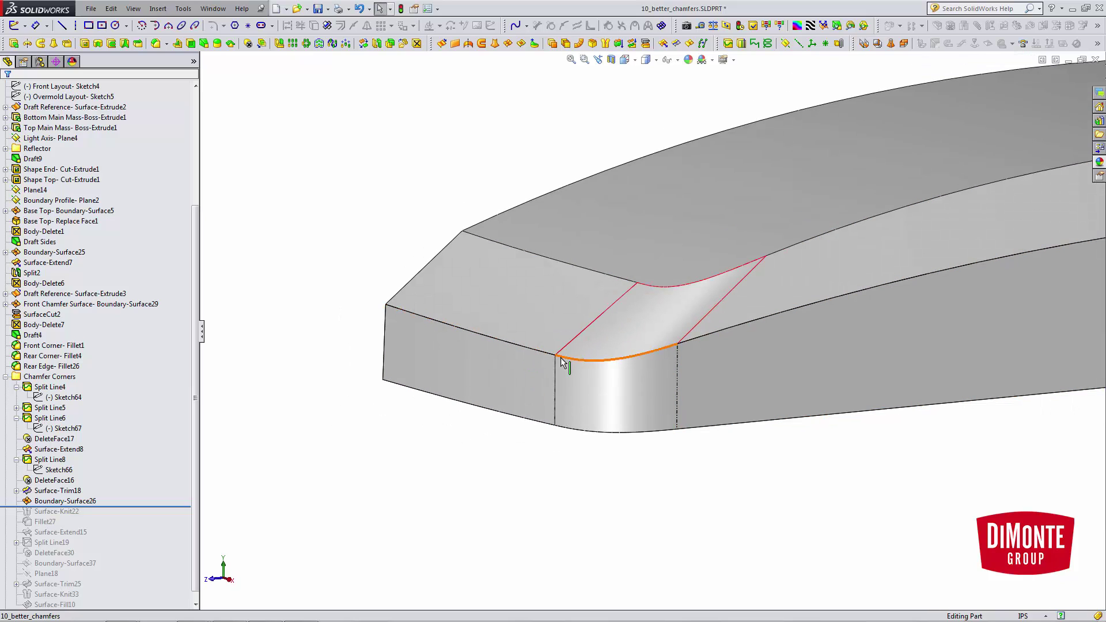
scroll(767, 476, up, 2)
ctrl+middle_drag(767, 477, 739, 447)
scroll(521, 377, down, 2)
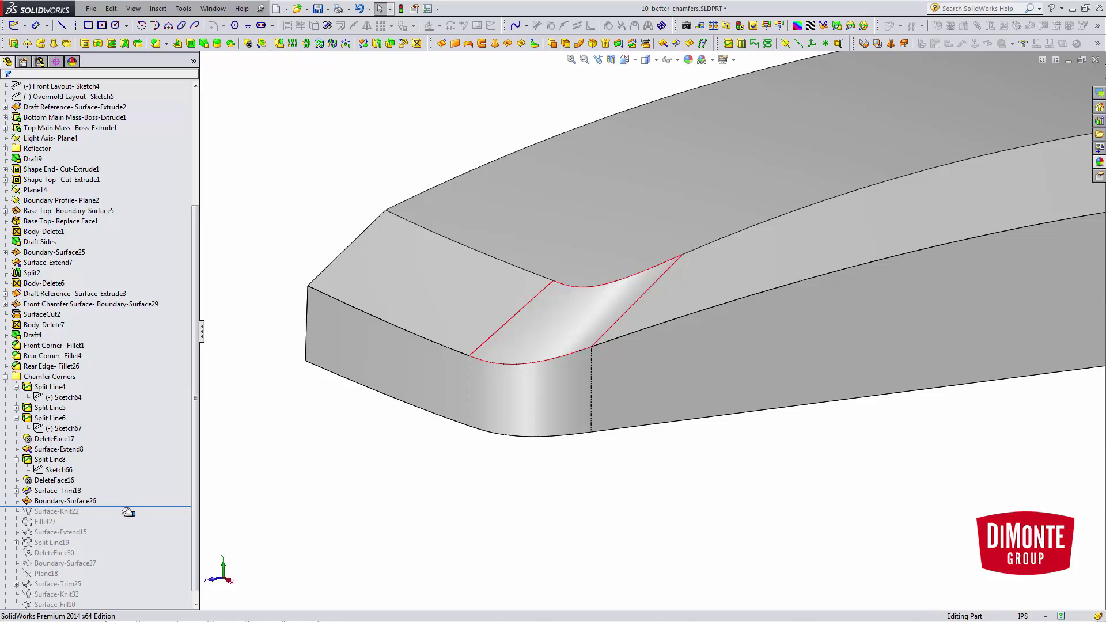
drag(125, 506, 121, 516)
click(68, 512)
click(76, 479)
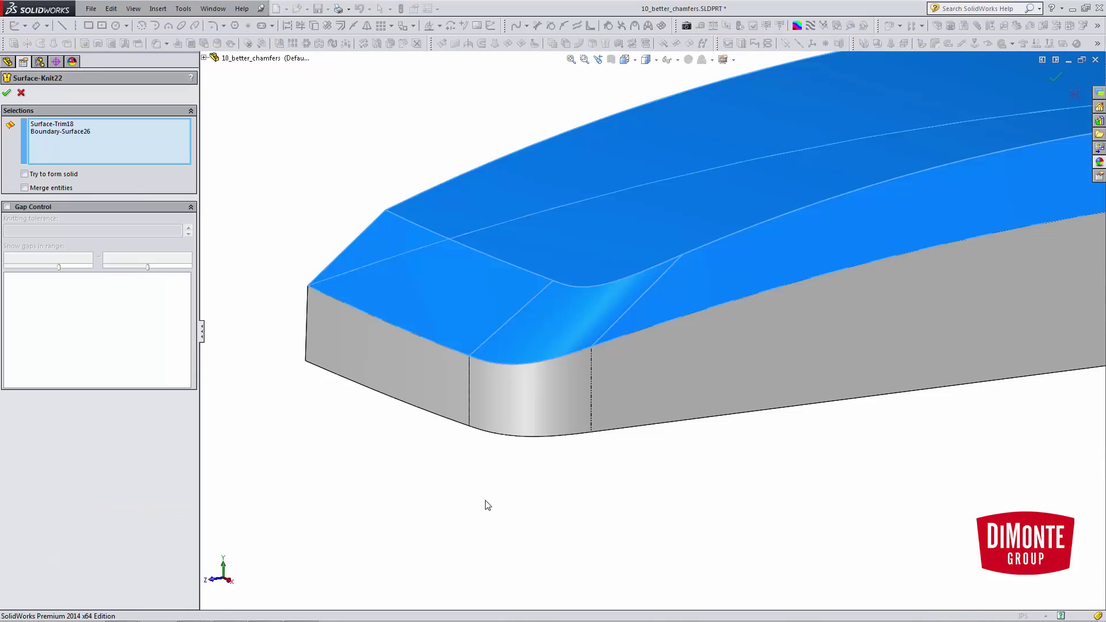
click(21, 93)
Roll the model history forward to include Surface-Knit23, and roll it back to just after Combine15 in Merge Halves
scroll(73, 450, down, 1)
middle_drag(505, 509, 506, 521)
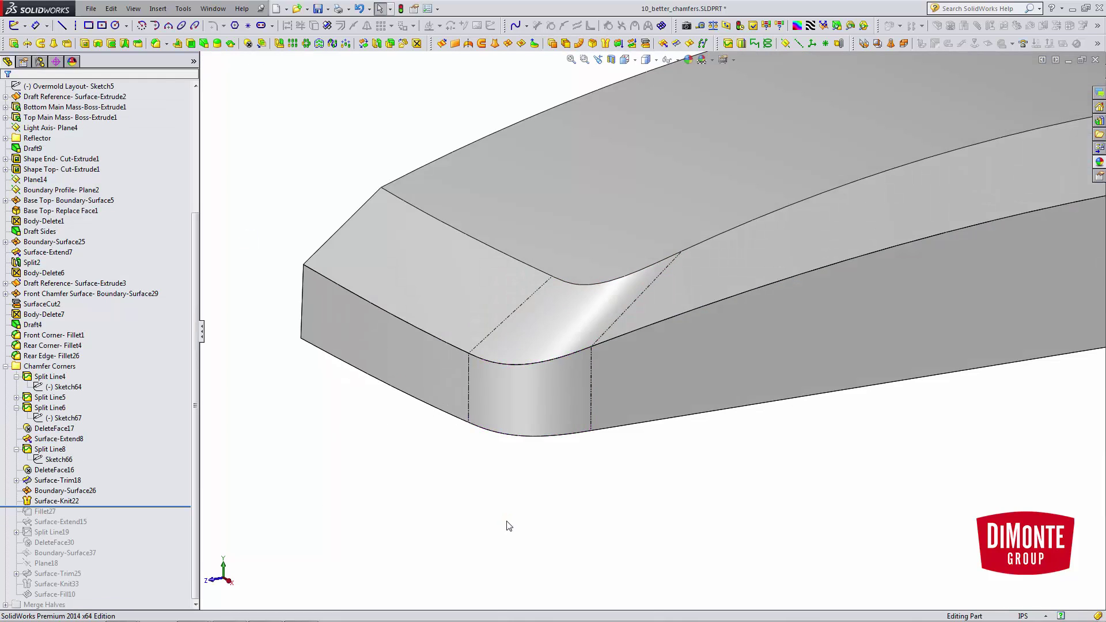
scroll(634, 529, up, 4)
ctrl+middle_drag(634, 529, 552, 547)
drag(119, 506, 61, 612)
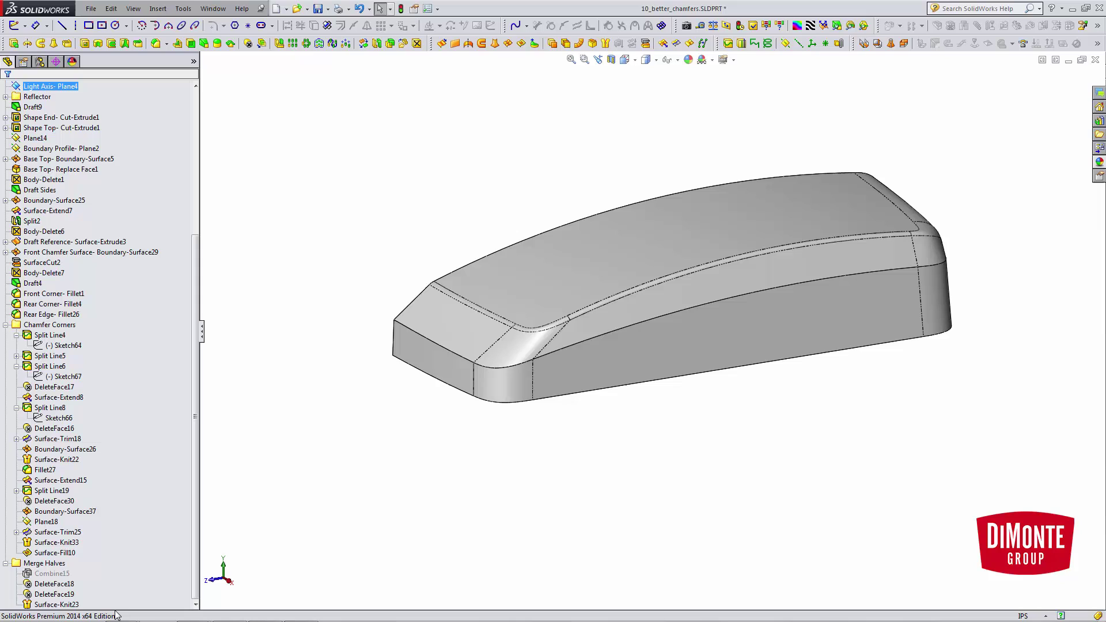
drag(113, 610, 112, 580)
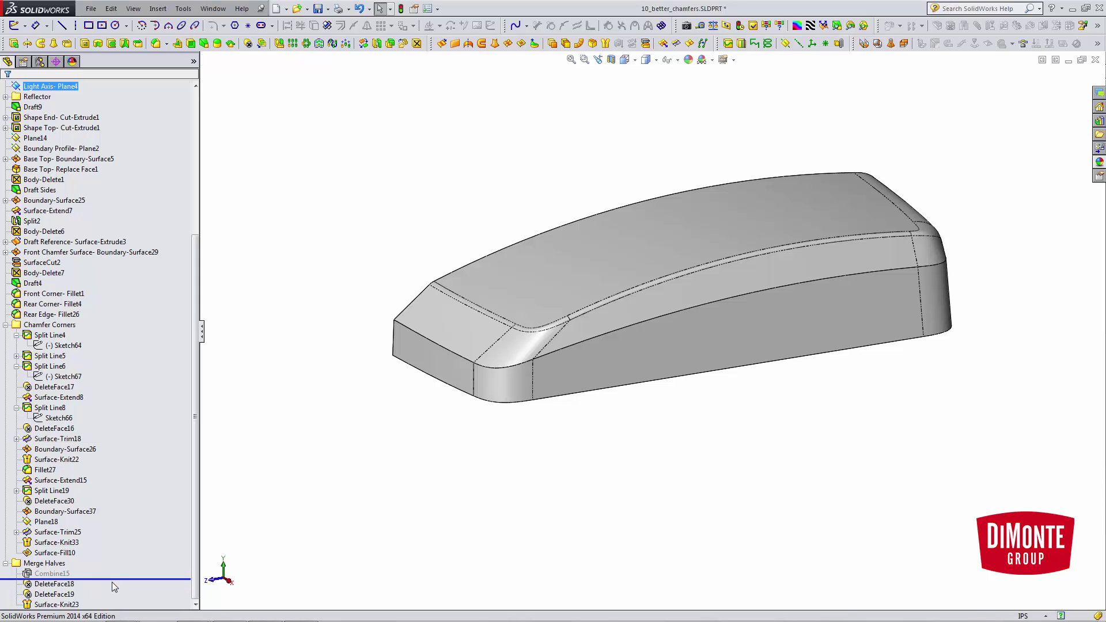
Unsuppress Combine15 in Merge Halves and examine its operation type and bodies to combine, leaving the definition unchanged
click(67, 574)
click(85, 541)
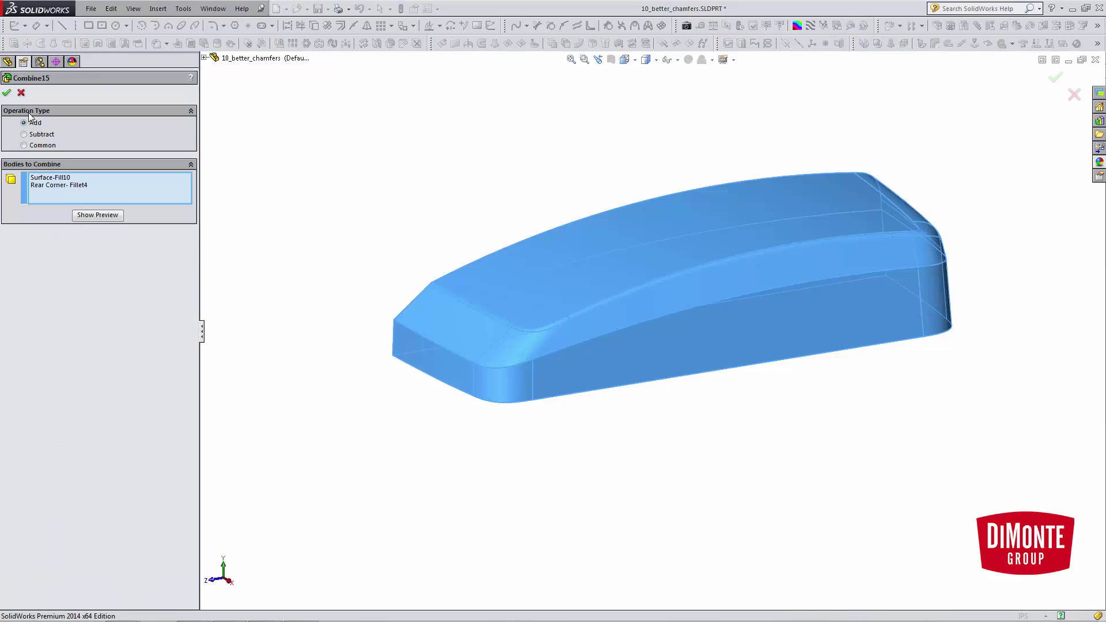
click(21, 94)
scroll(347, 374, down, 2)
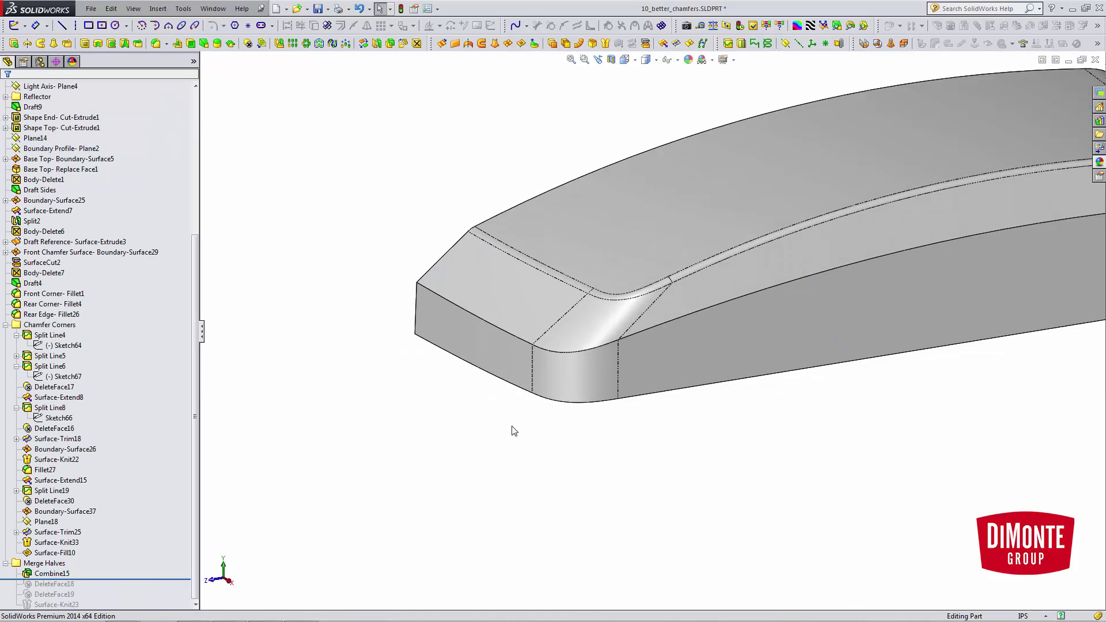
scroll(605, 449, up, 2)
ctrl+middle_drag(662, 465, 583, 449)
scroll(570, 432, down, 2)
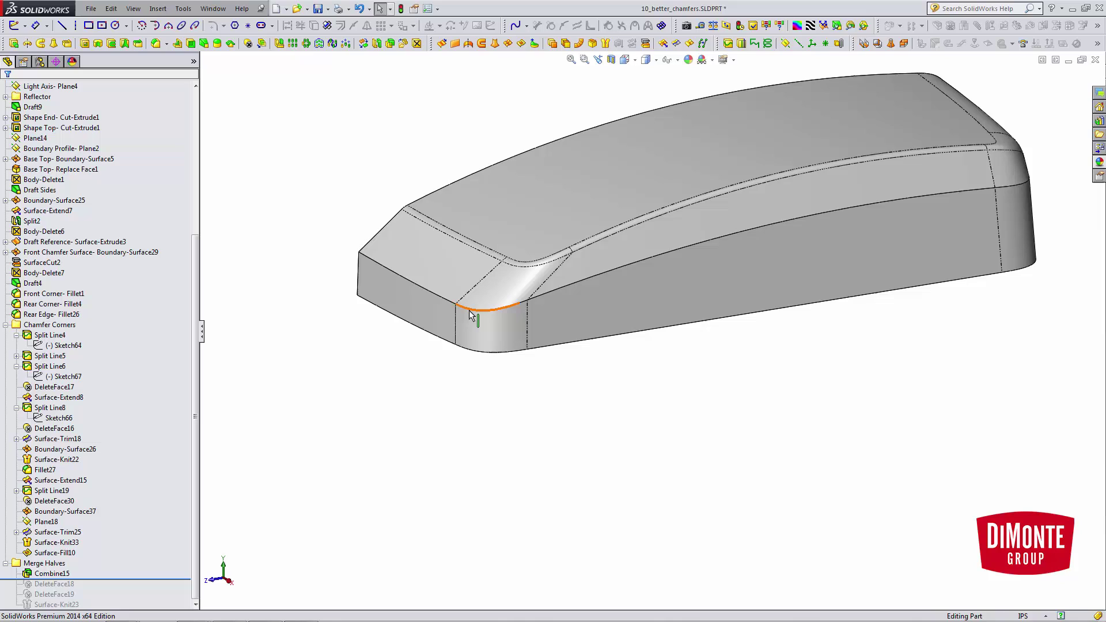
scroll(530, 408, up, 1)
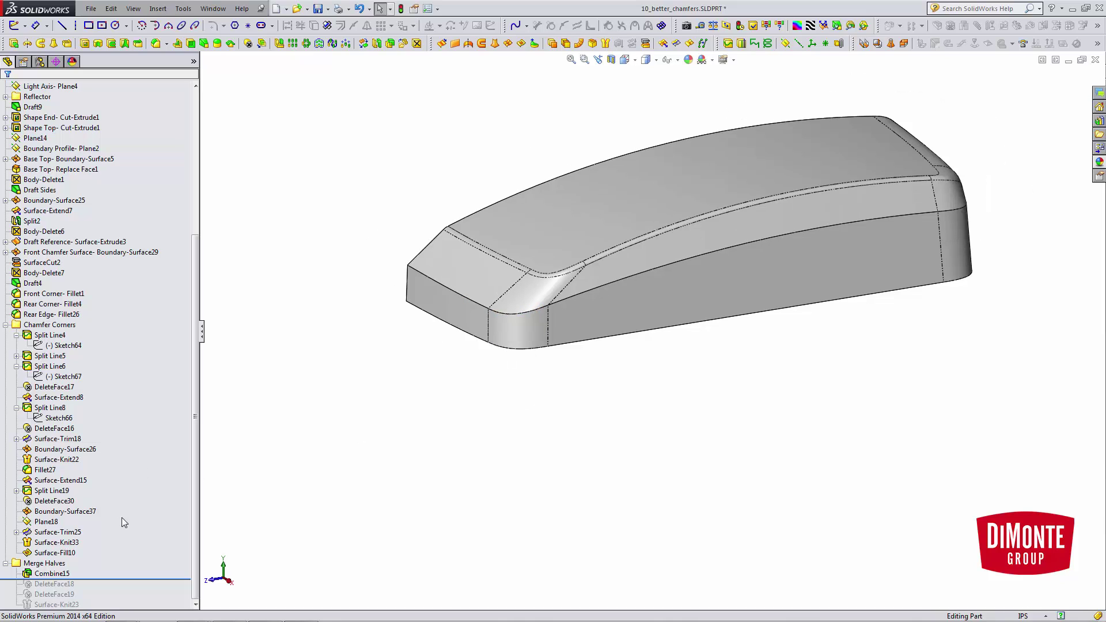
Suppress the Combine15 feature in Merge Halves so the two halves stay separate bodies
click(69, 574)
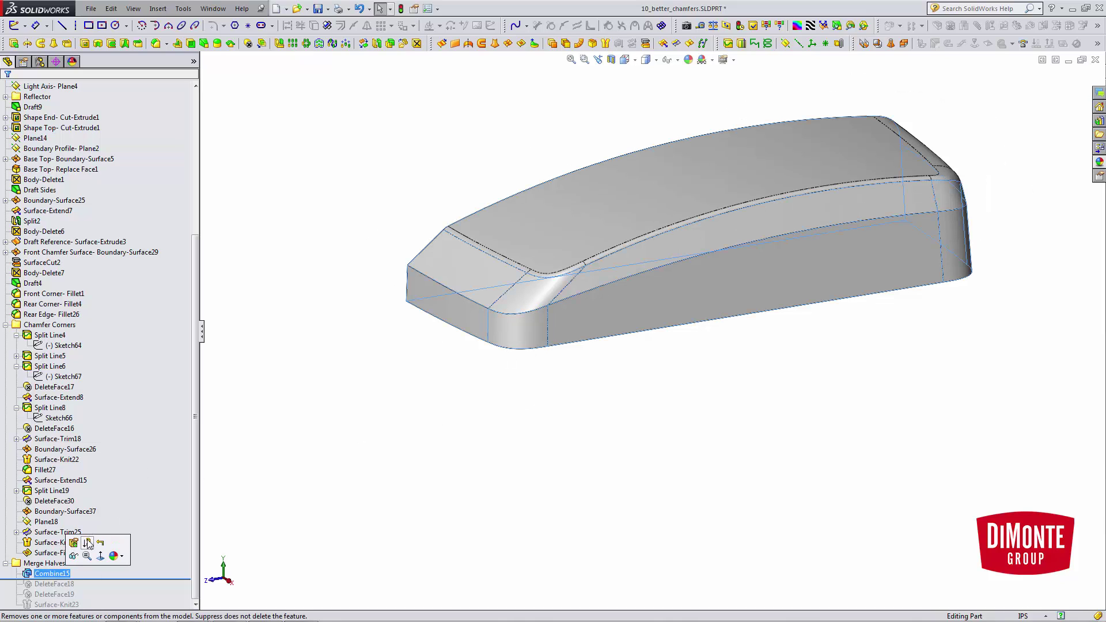
click(87, 543)
ctrl+middle_drag(530, 530, 523, 502)
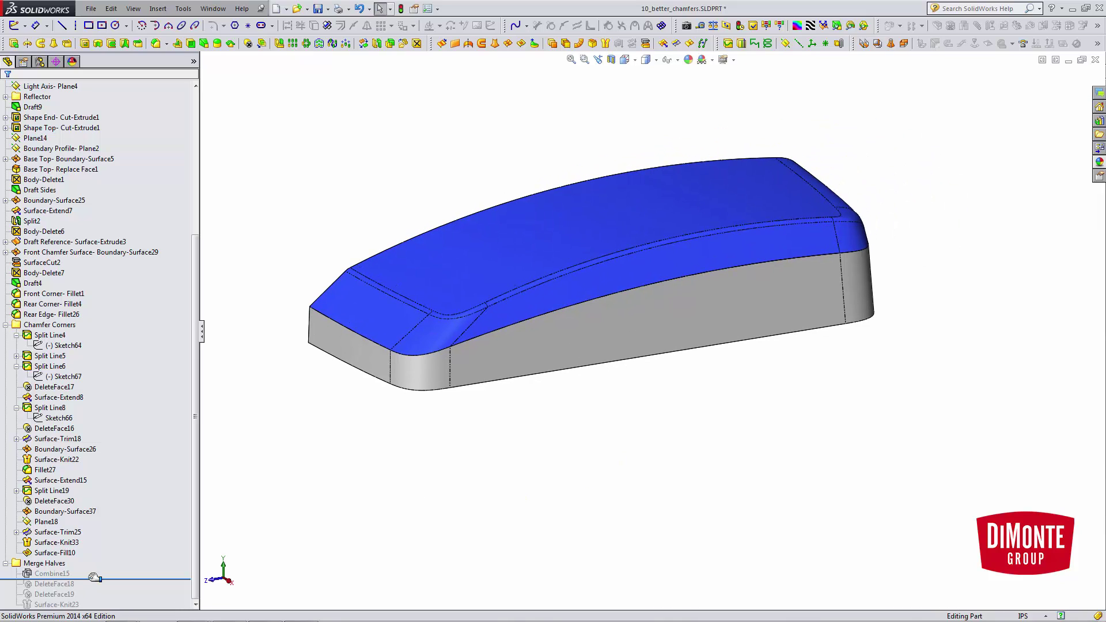
Roll the model history forward to include DeleteFace18, and hide the upper body to expose the lower half
drag(87, 578, 86, 588)
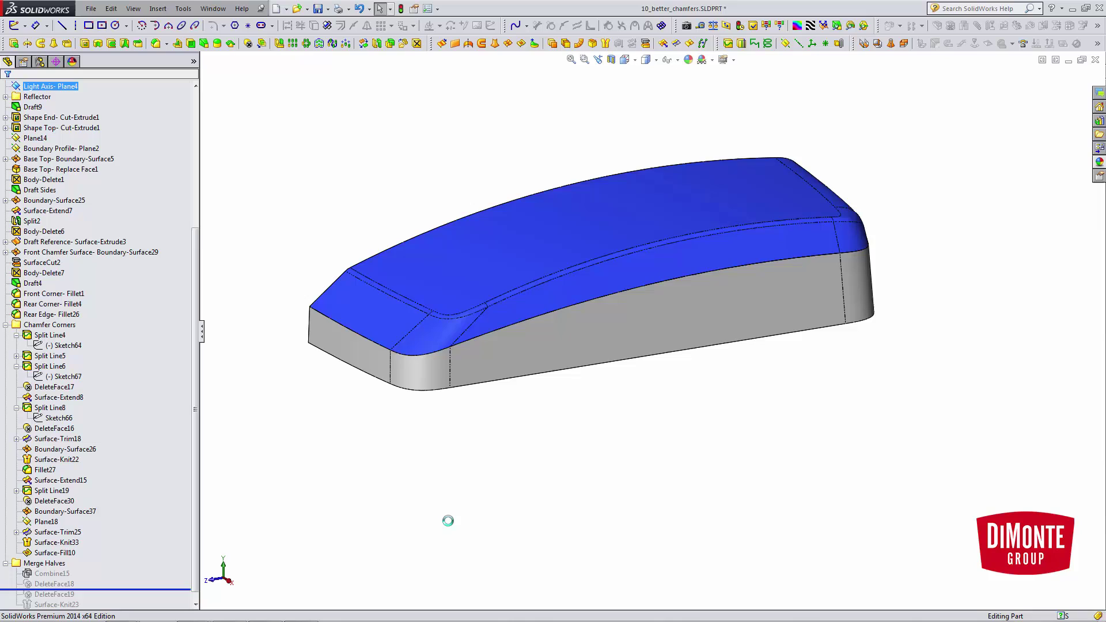
middle_drag(600, 362, 524, 365)
right_click(529, 340)
click(550, 323)
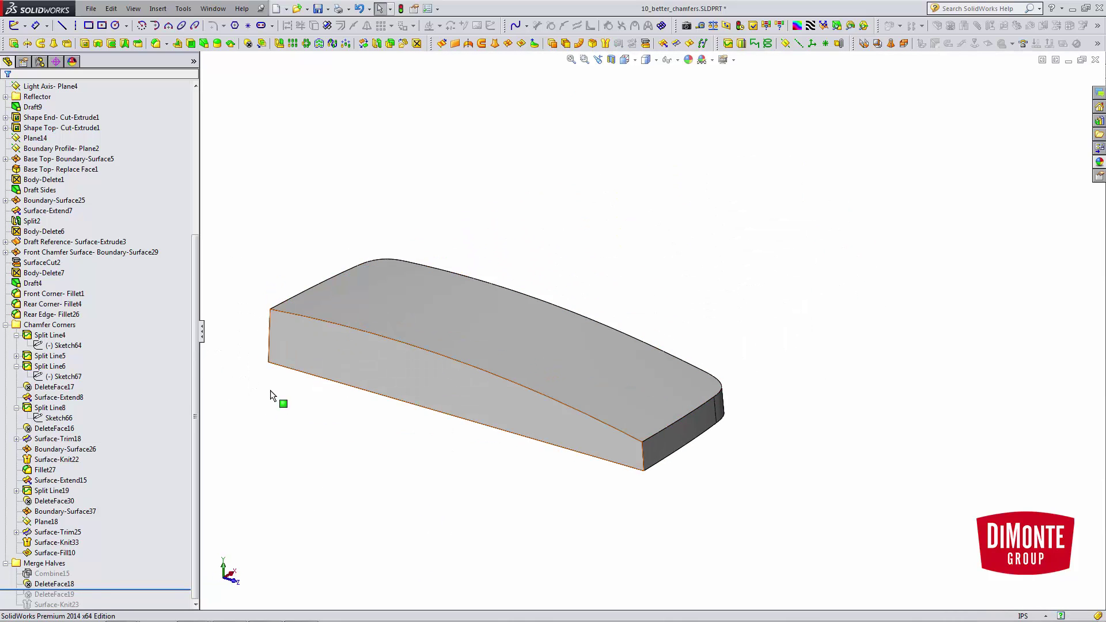
Roll the model history forward to include DeleteFace19, and show the DeleteFace19 and DeleteFace18 surface bodies
drag(98, 590, 98, 600)
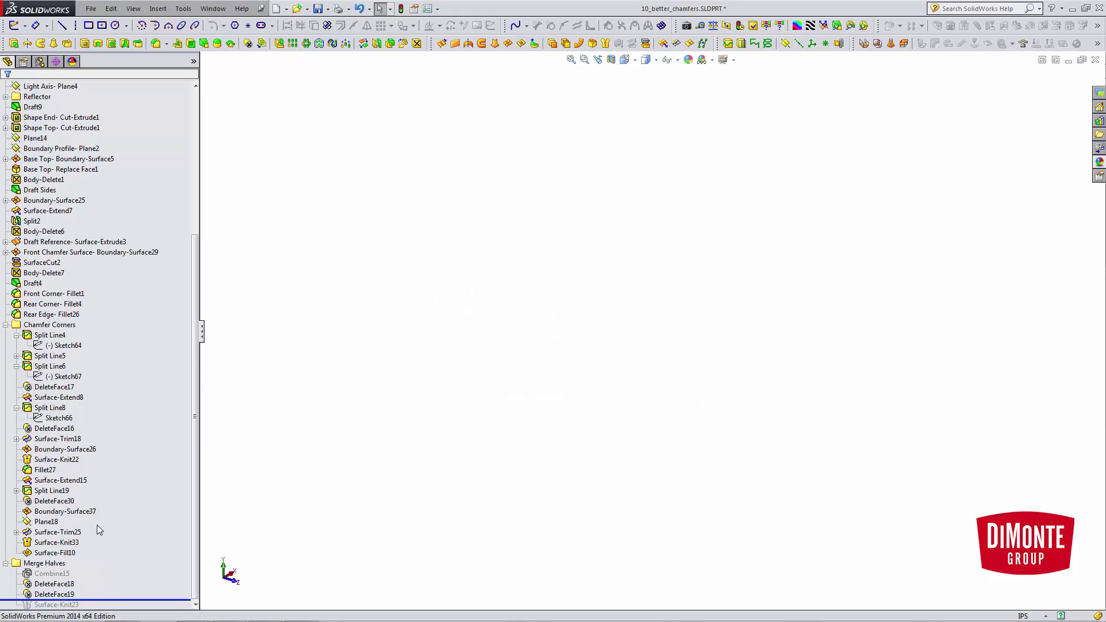
right_click(62, 594)
click(71, 390)
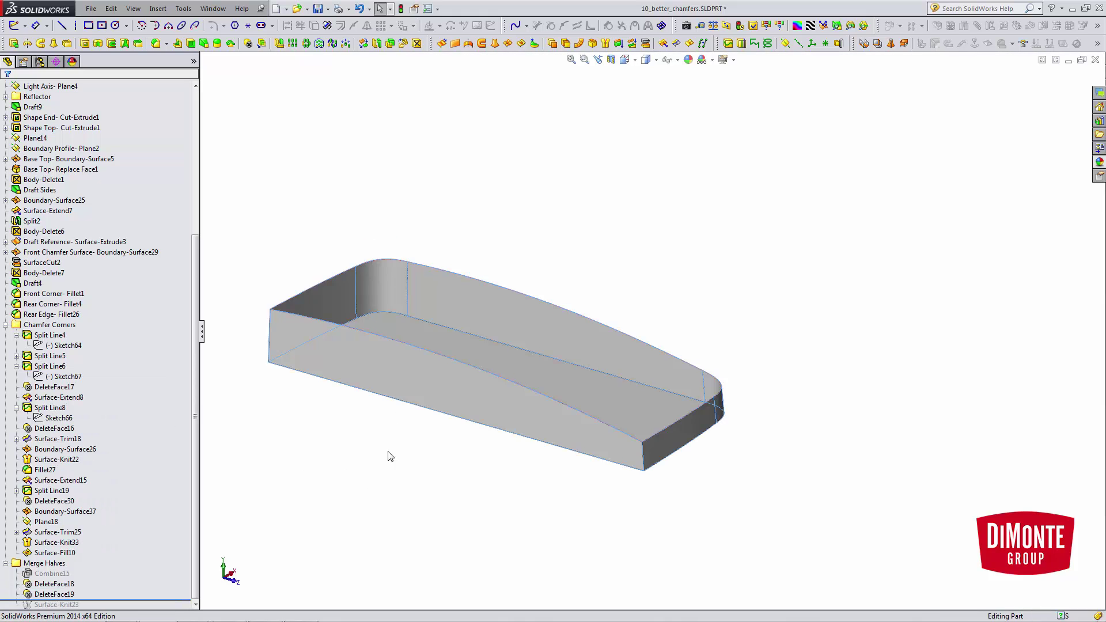
right_click(52, 583)
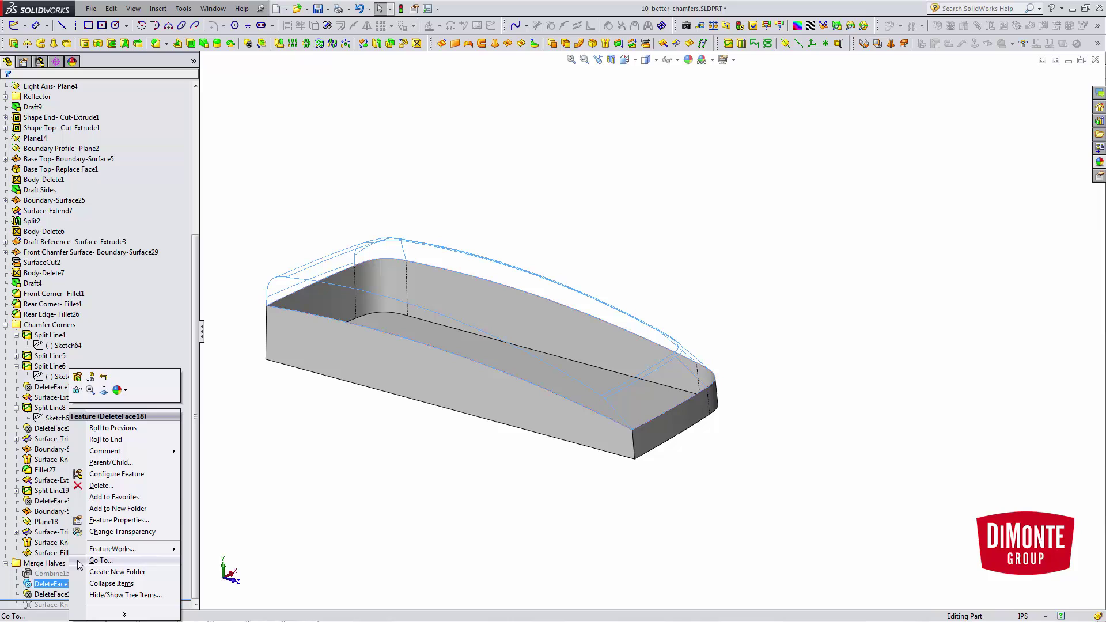
click(78, 394)
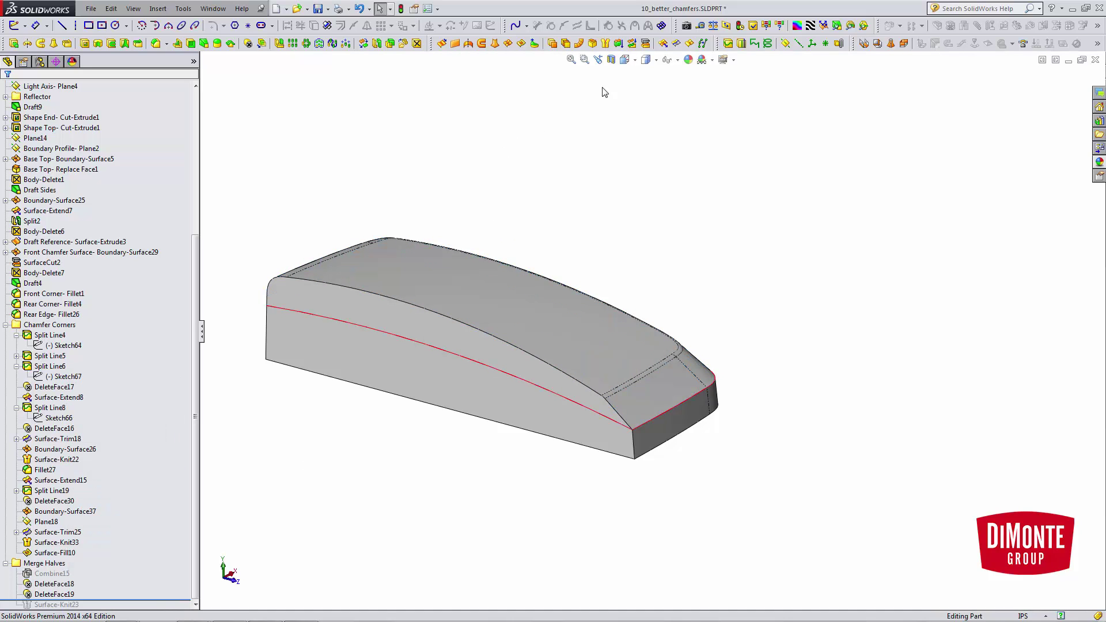
Preview a section view through the Front plane to examine the hollow interior between the two halves, and cancel it
click(611, 59)
middle_drag(441, 340, 303, 272)
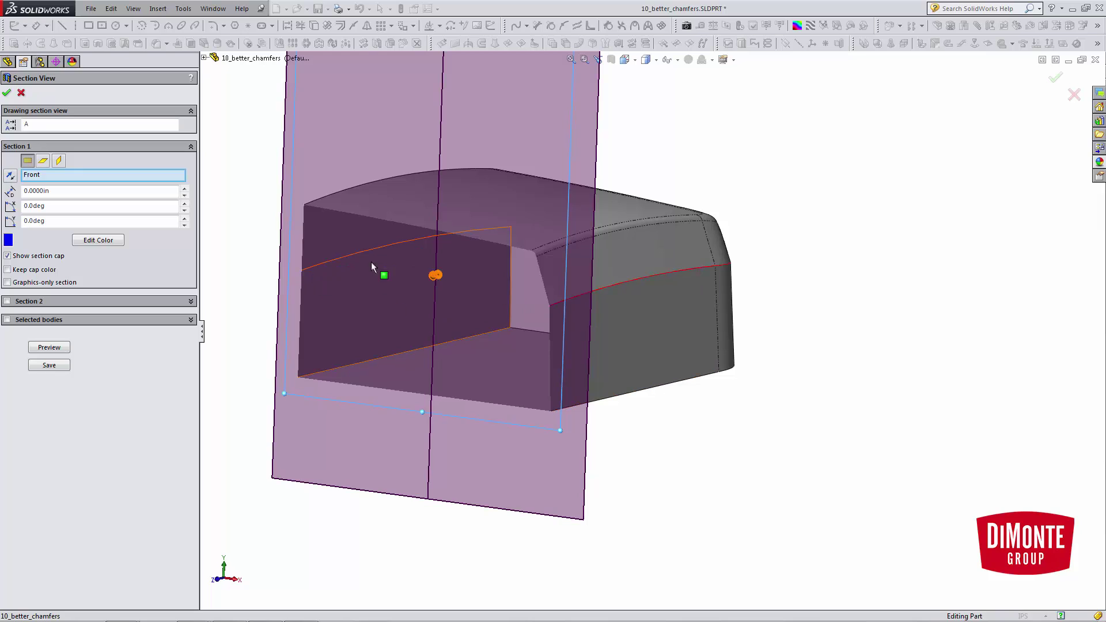
click(21, 92)
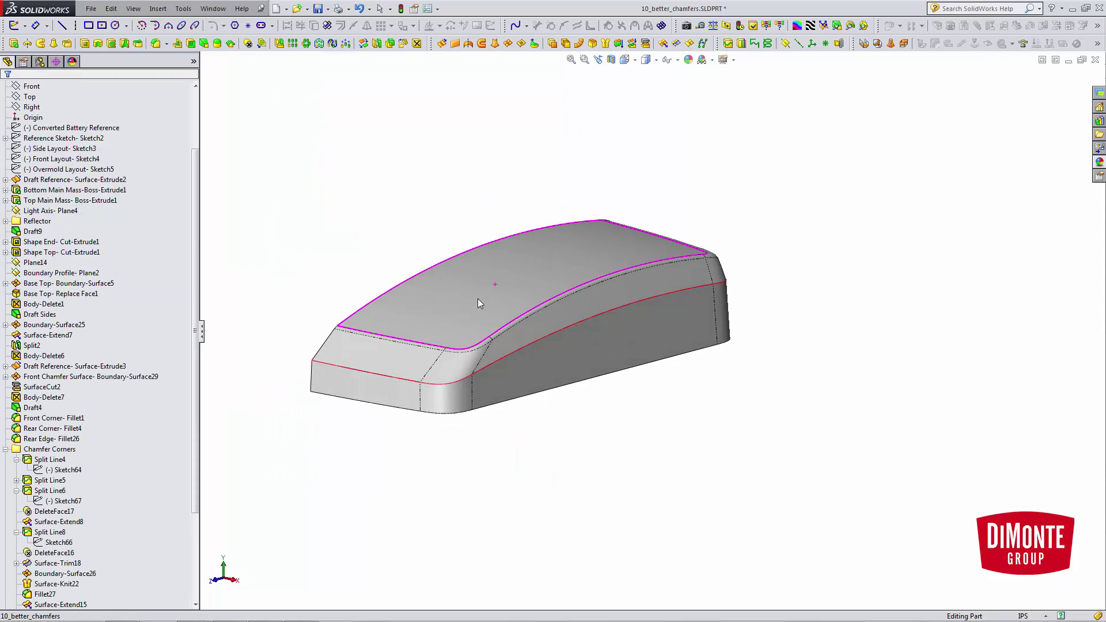
Roll the model history forward to include Surface-Knit23, and examine its selected surfaces and Try to form solid option
scroll(130, 461, down, 10)
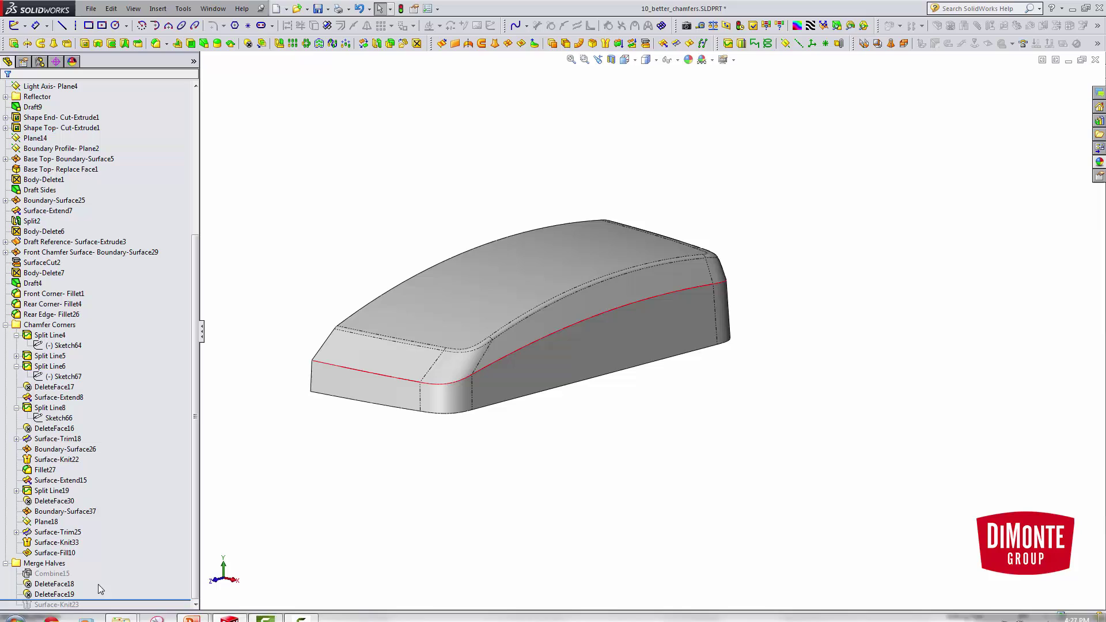
drag(103, 599, 104, 609)
click(75, 603)
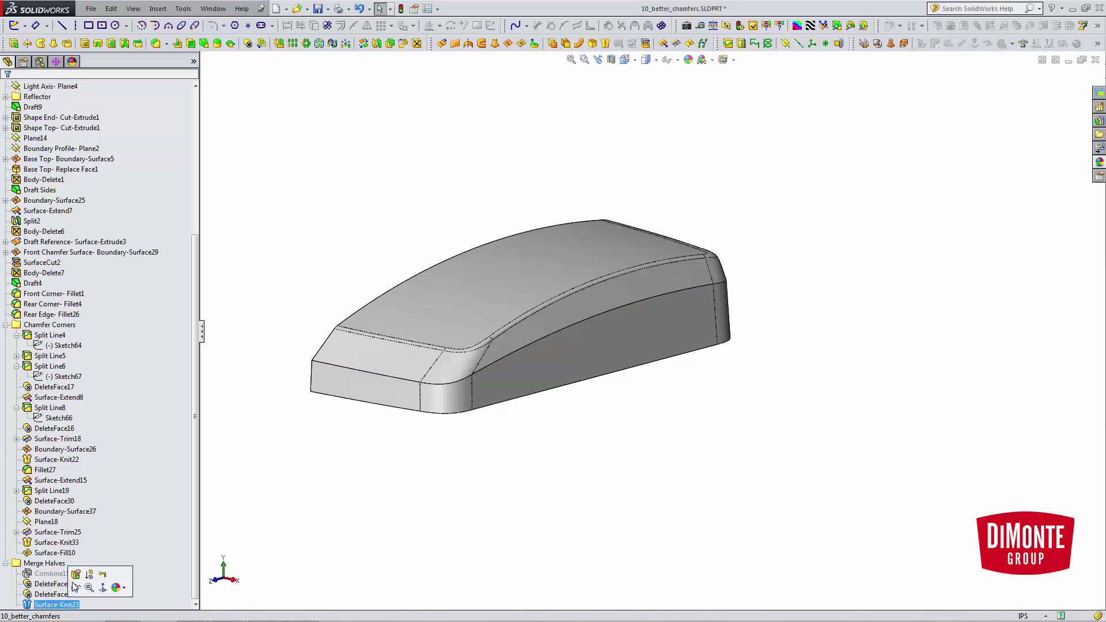
click(80, 572)
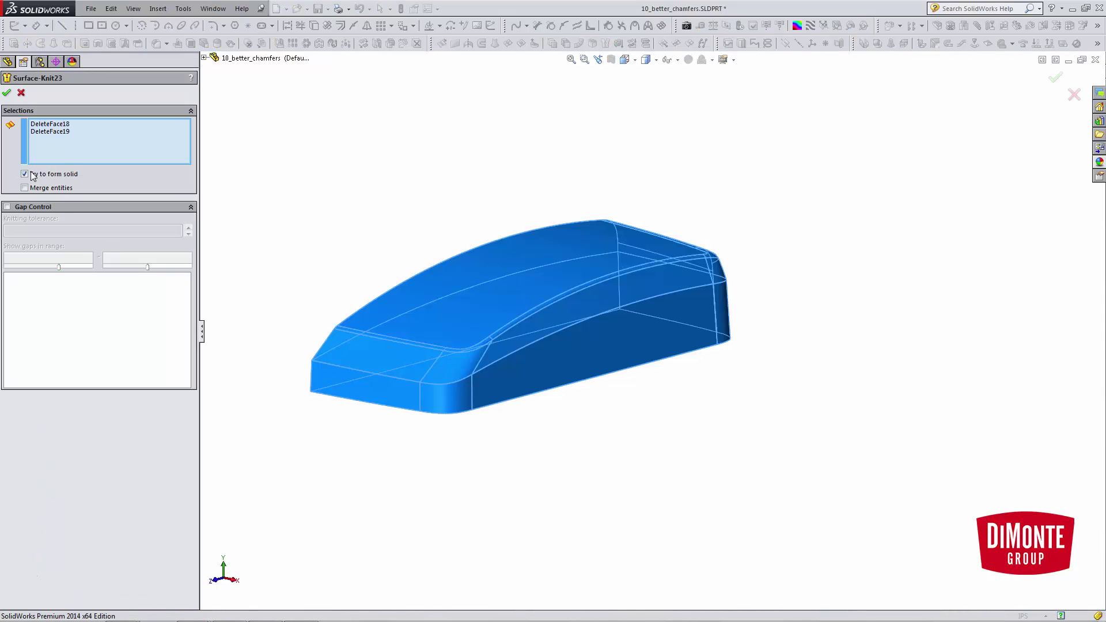
click(7, 92)
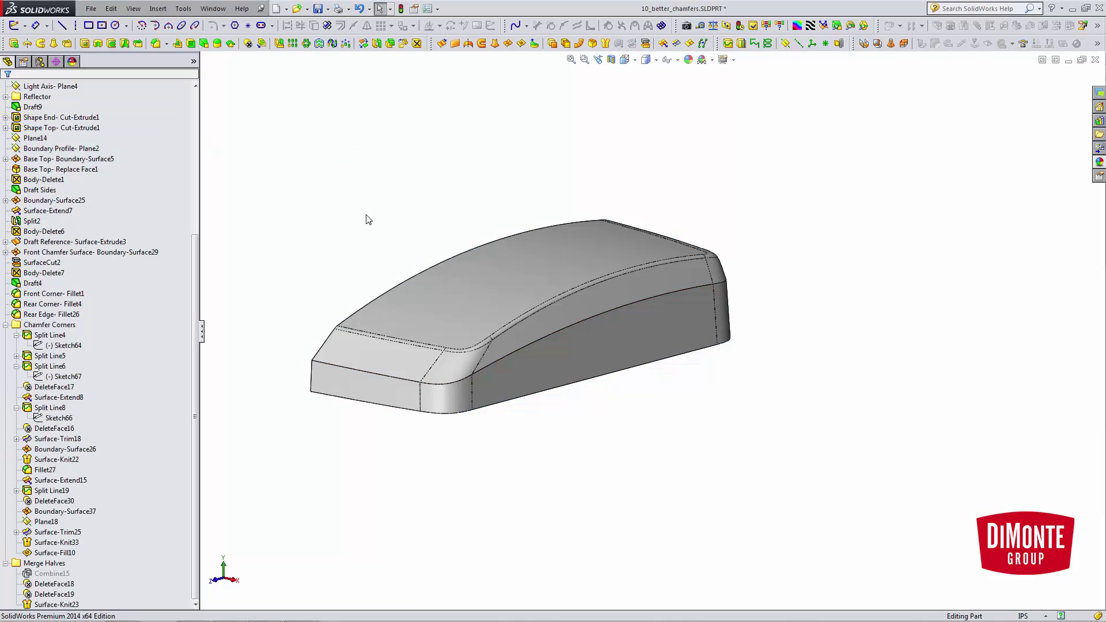
Examine the merged body's blended chamfer corner and side faces from several angles
middle_drag(323, 246, 397, 244)
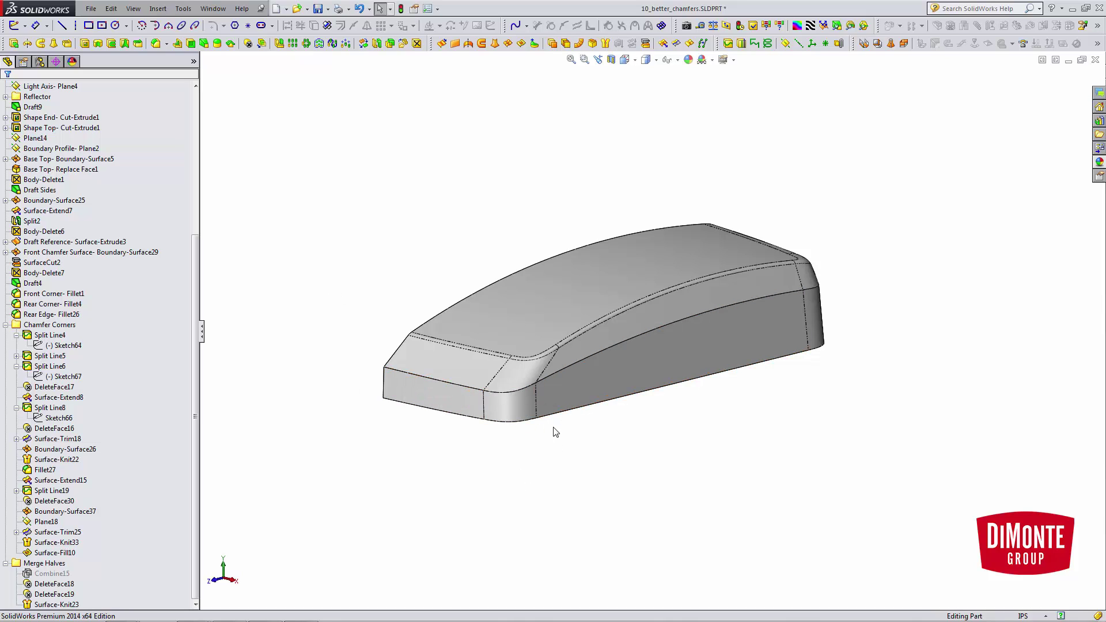
middle_drag(554, 382, 473, 385)
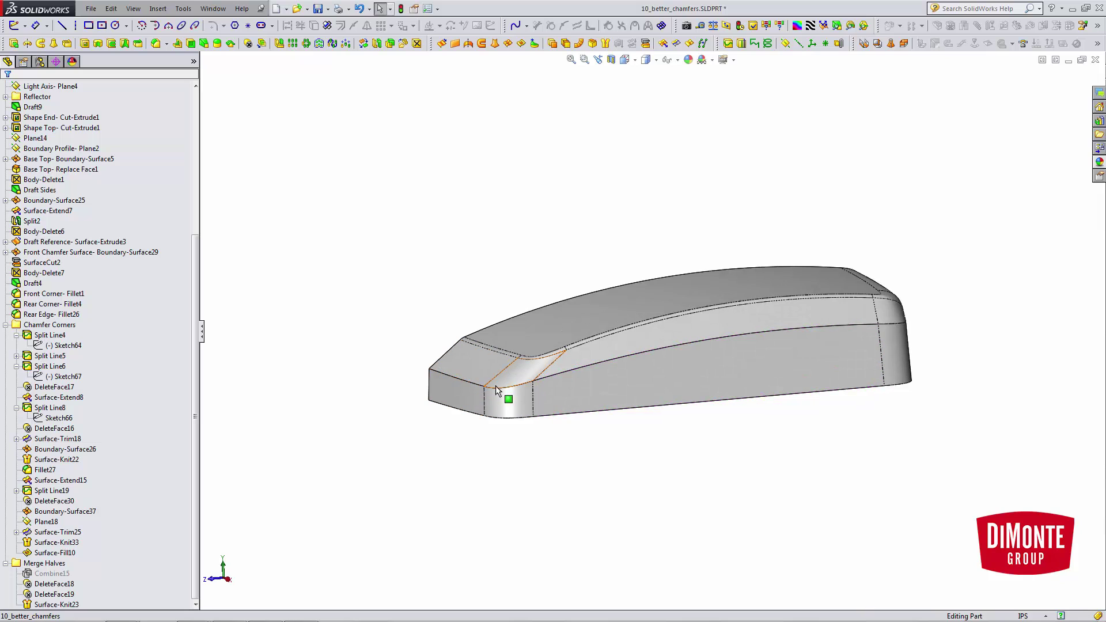
scroll(520, 391, down, 3)
scroll(741, 470, up, 4)
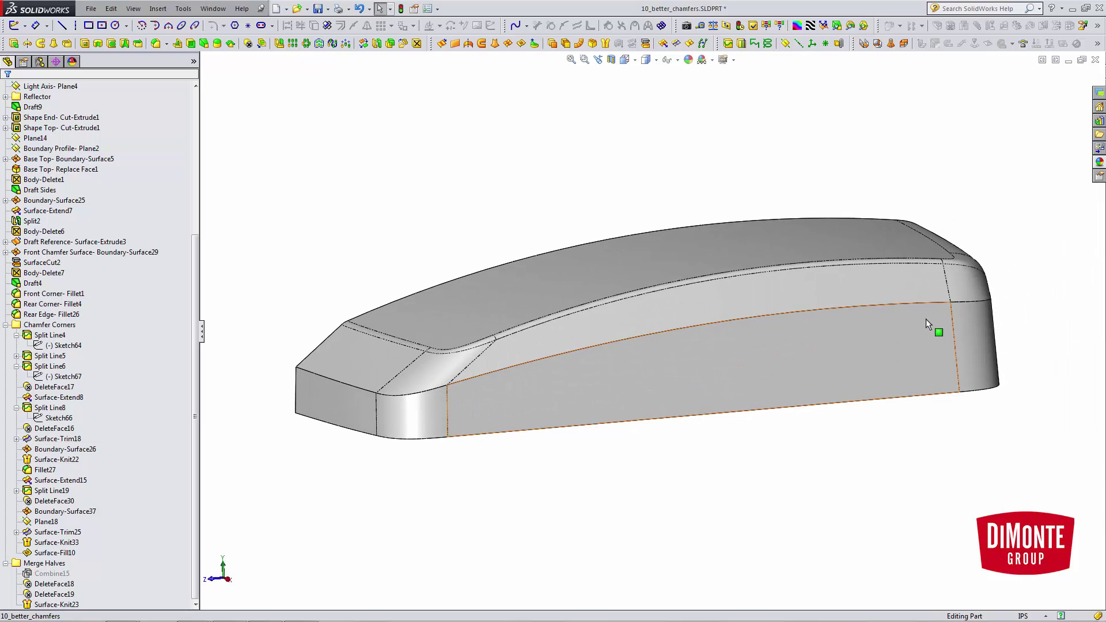
middle_drag(432, 390, 473, 397)
ctrl+middle_drag(430, 461, 451, 498)
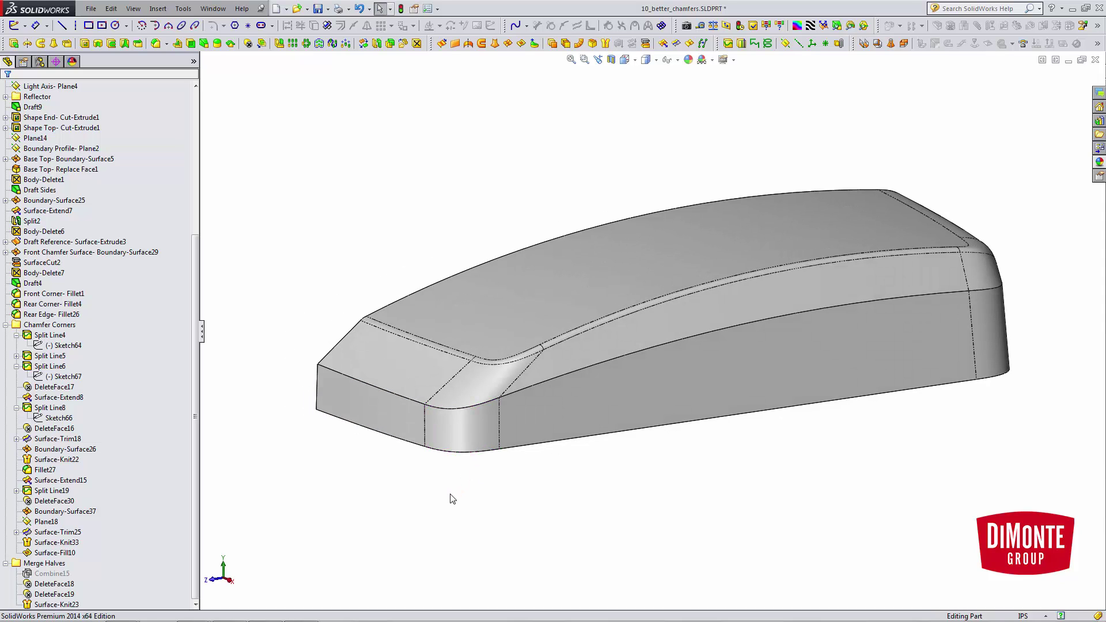